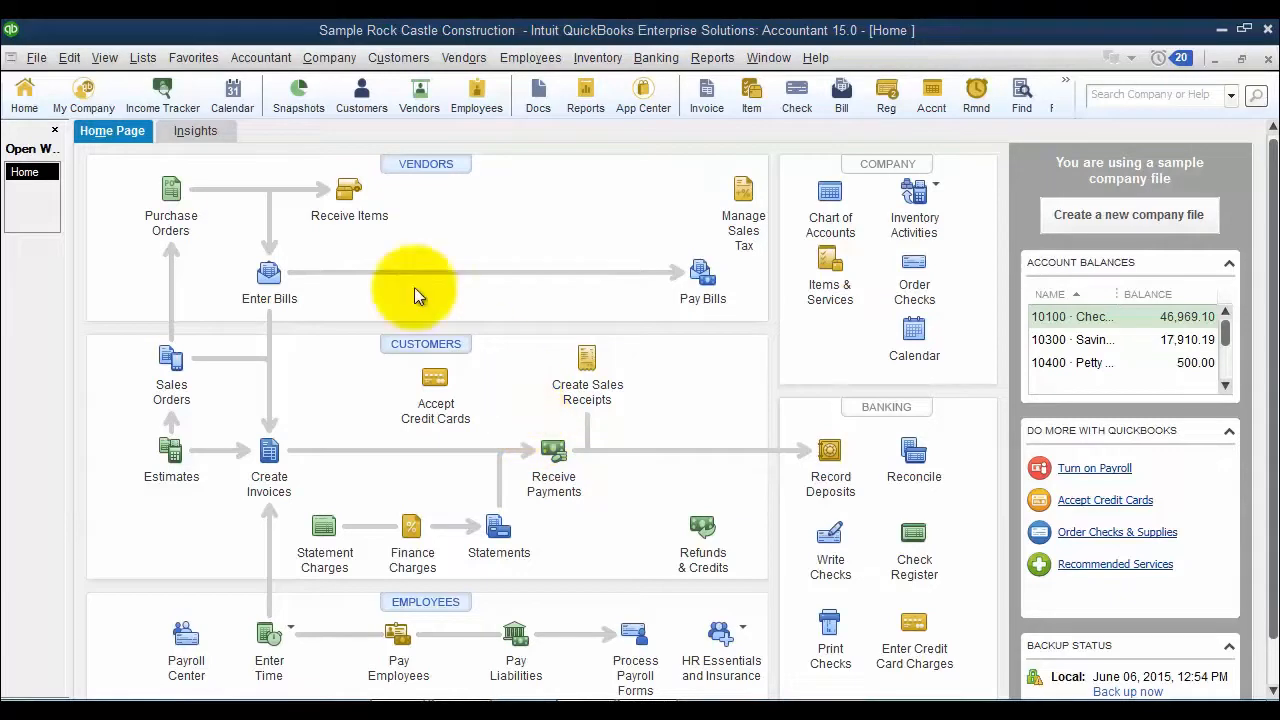
- Review the account details of the 88000 Inventory Offset Account in the chart of accounts
{"action": "left_click", "coordinate": [145, 58]}
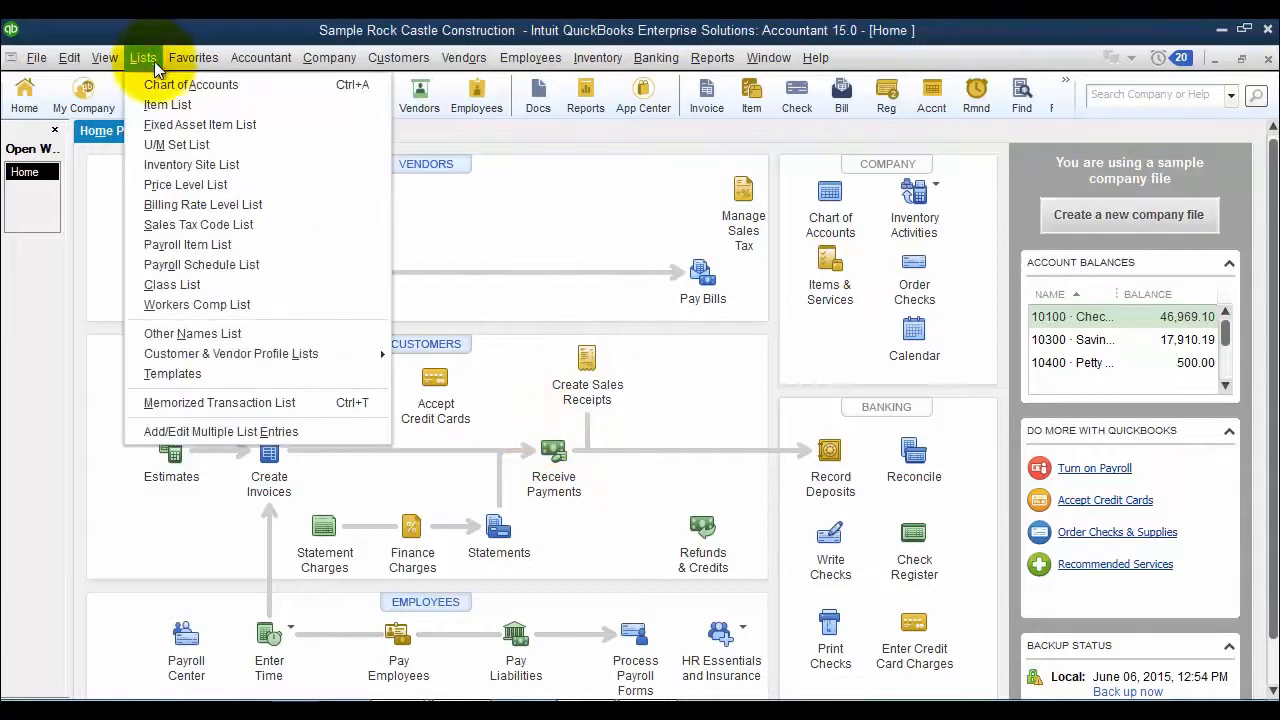
{"action": "left_click", "coordinate": [160, 84]}
{"action": "scroll", "coordinate": [259, 395], "scroll_direction": "down", "scroll_amount": 9}
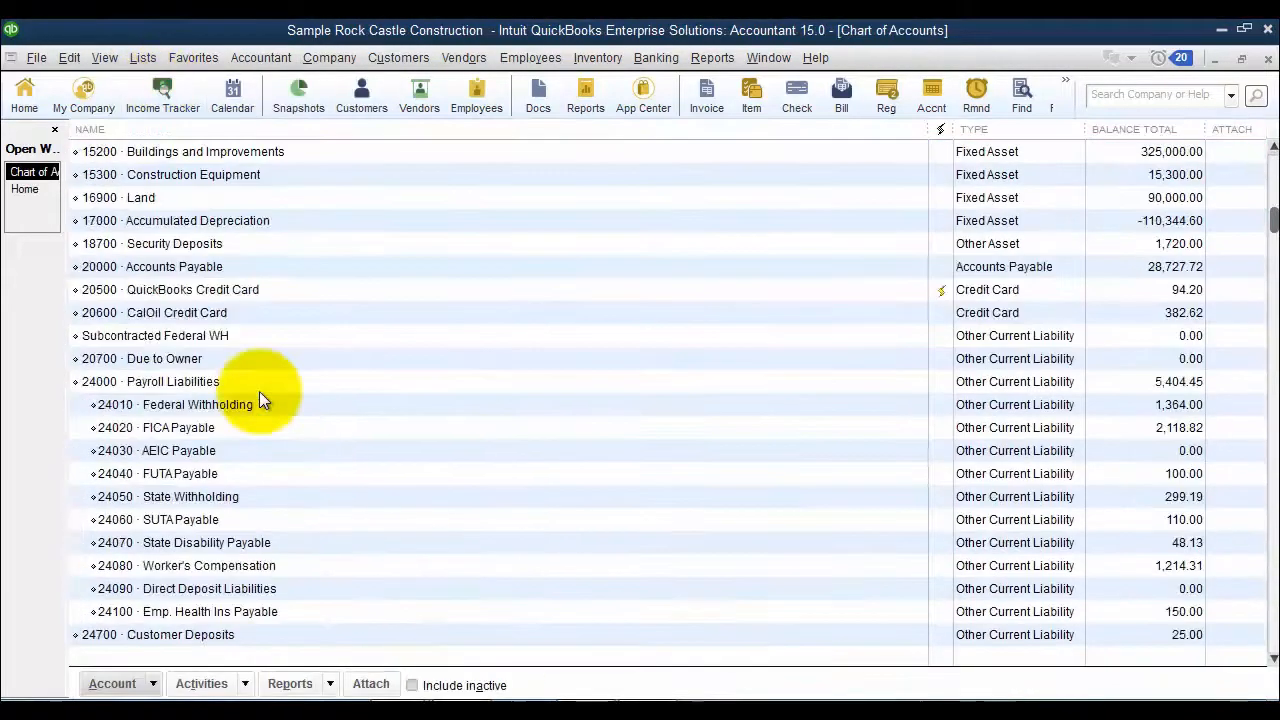
{"action": "scroll", "coordinate": [259, 398], "scroll_direction": "down", "scroll_amount": 1}
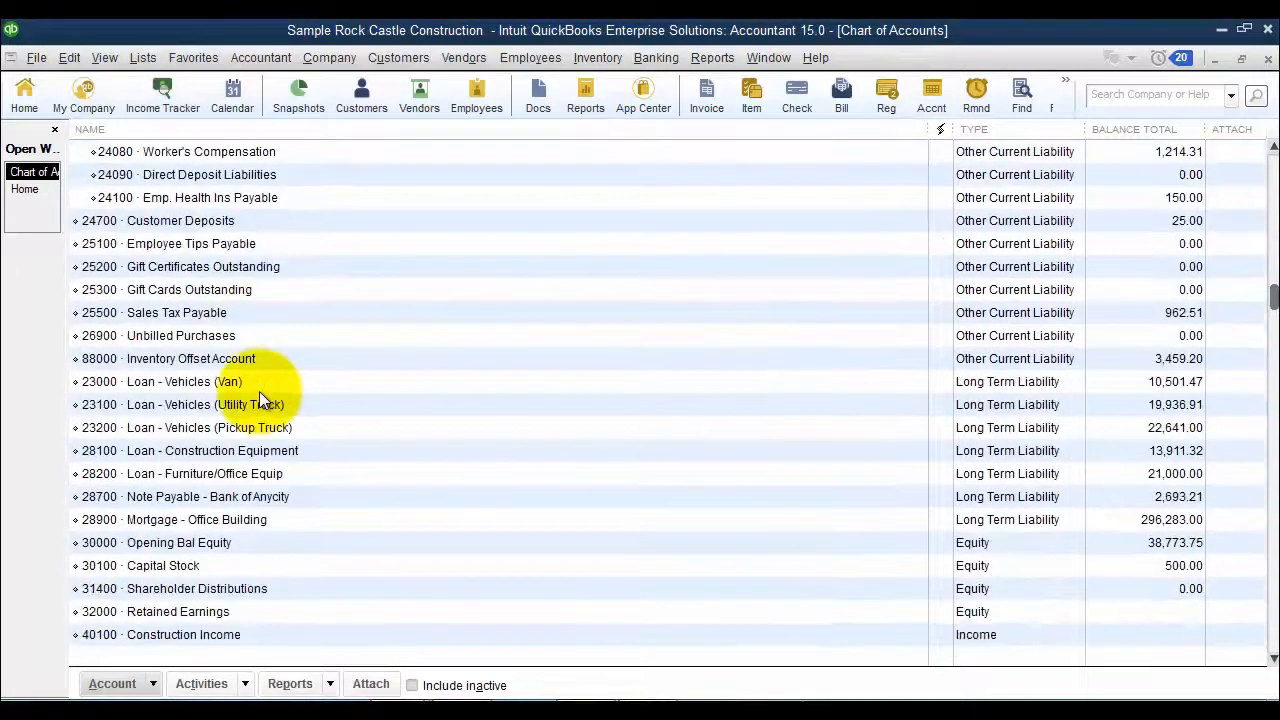
{"action": "left_click", "coordinate": [205, 358]}
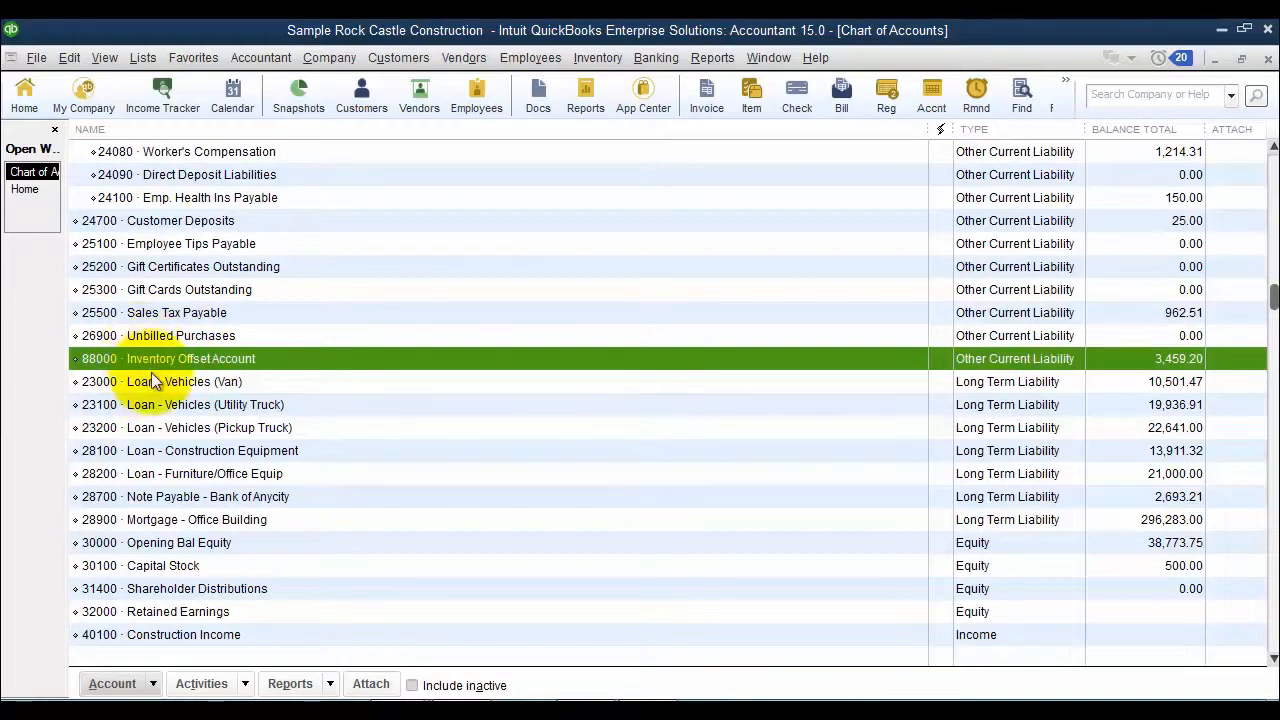
{"action": "key", "text": "ctrl+e"}
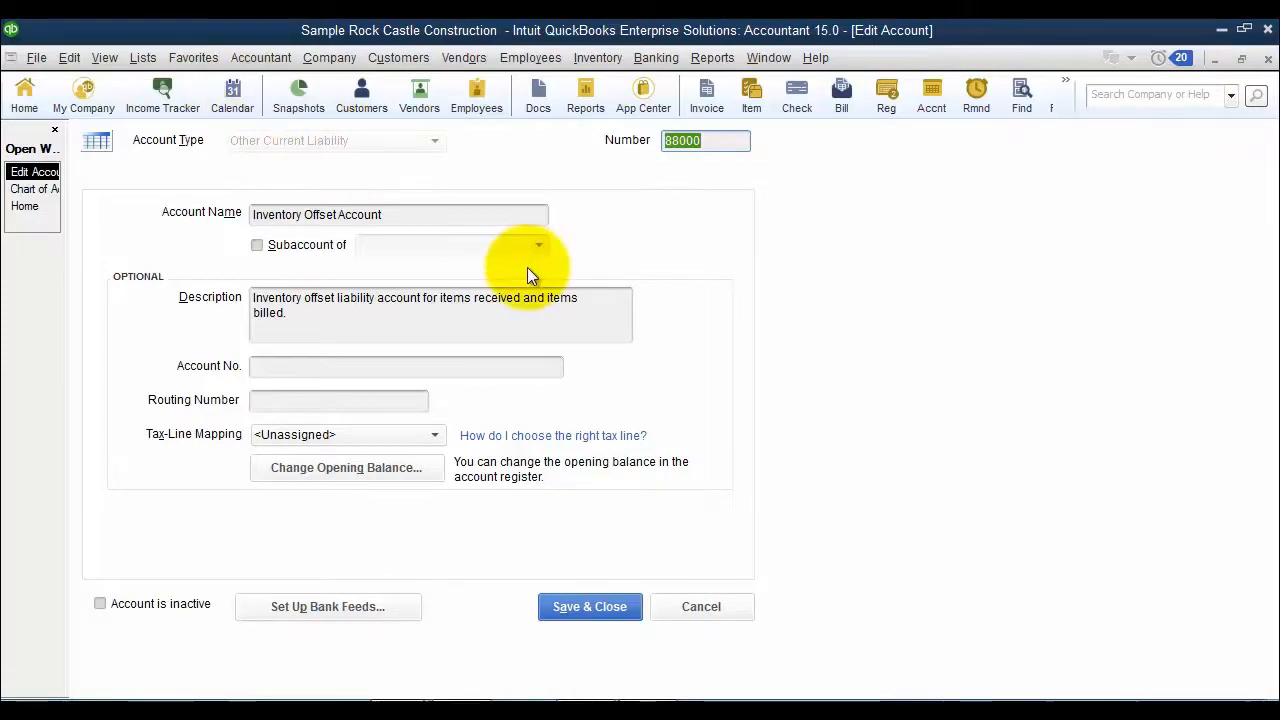
{"action": "key", "text": "Return"}
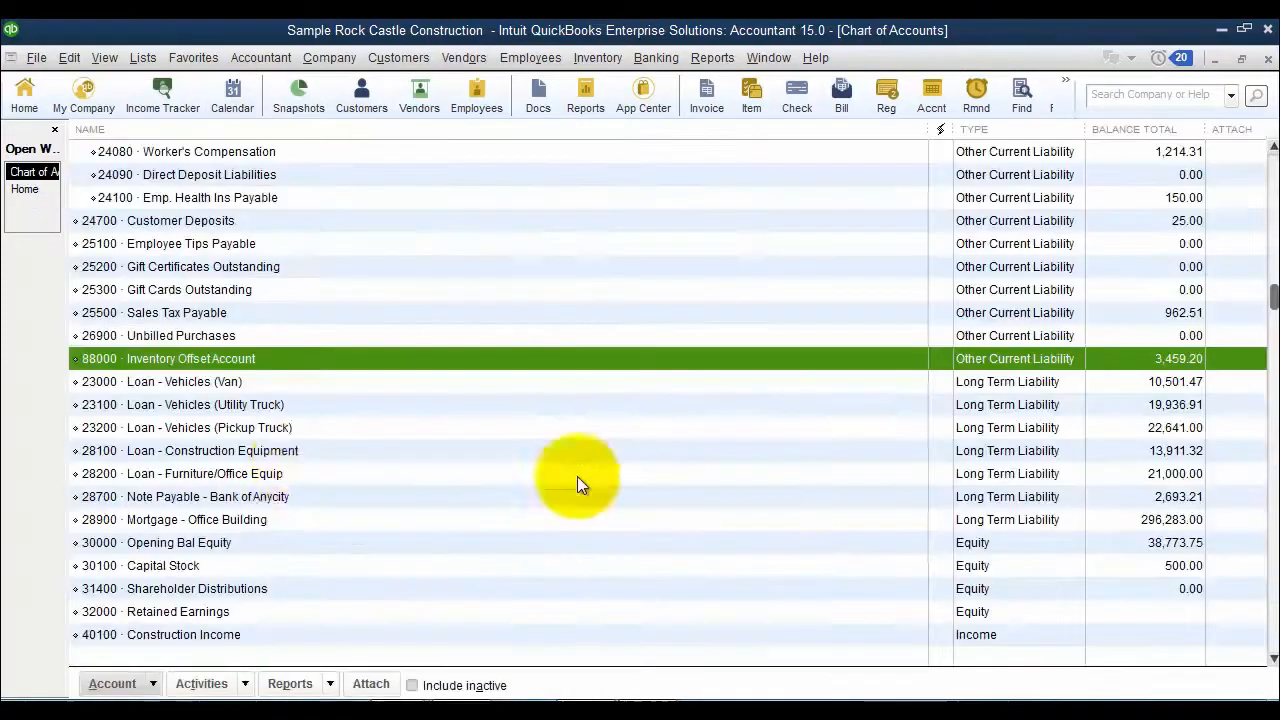
- Start reconciling the Inventory Offset Account with statement date 11/30/2019 and an ending balance of 0
{"action": "right_click", "coordinate": [179, 364]}
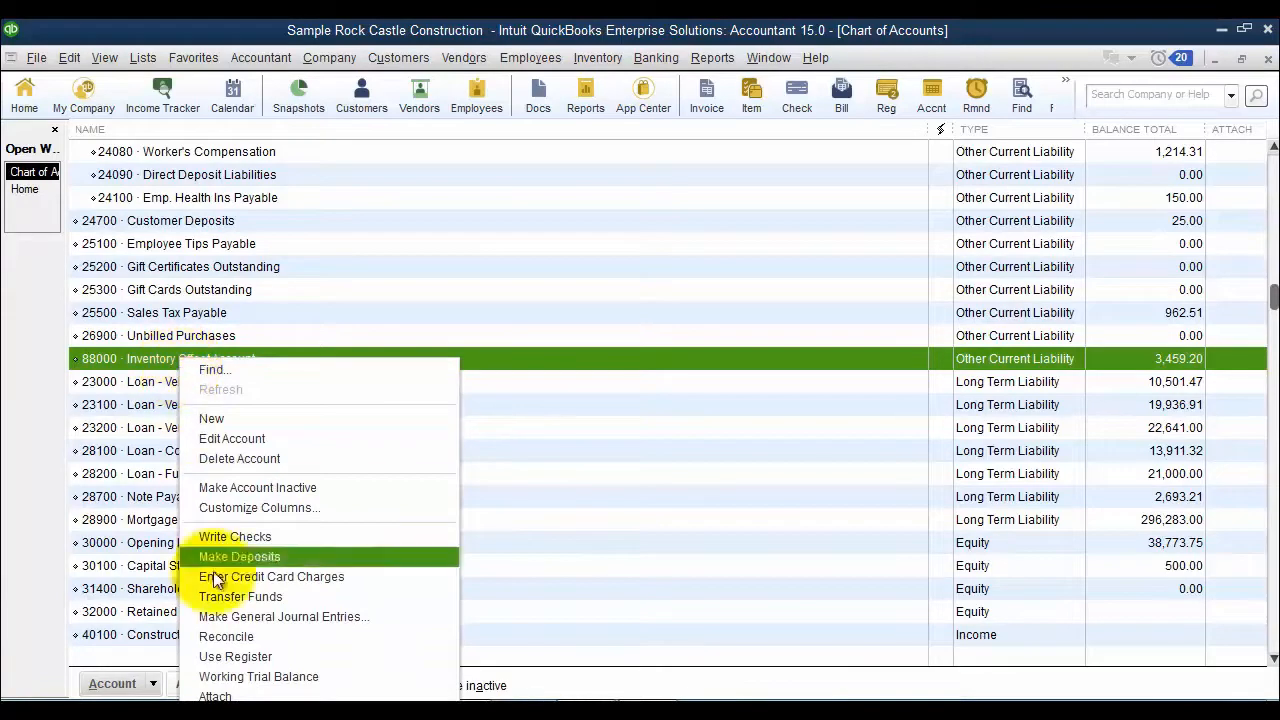
{"action": "left_click", "coordinate": [226, 641]}
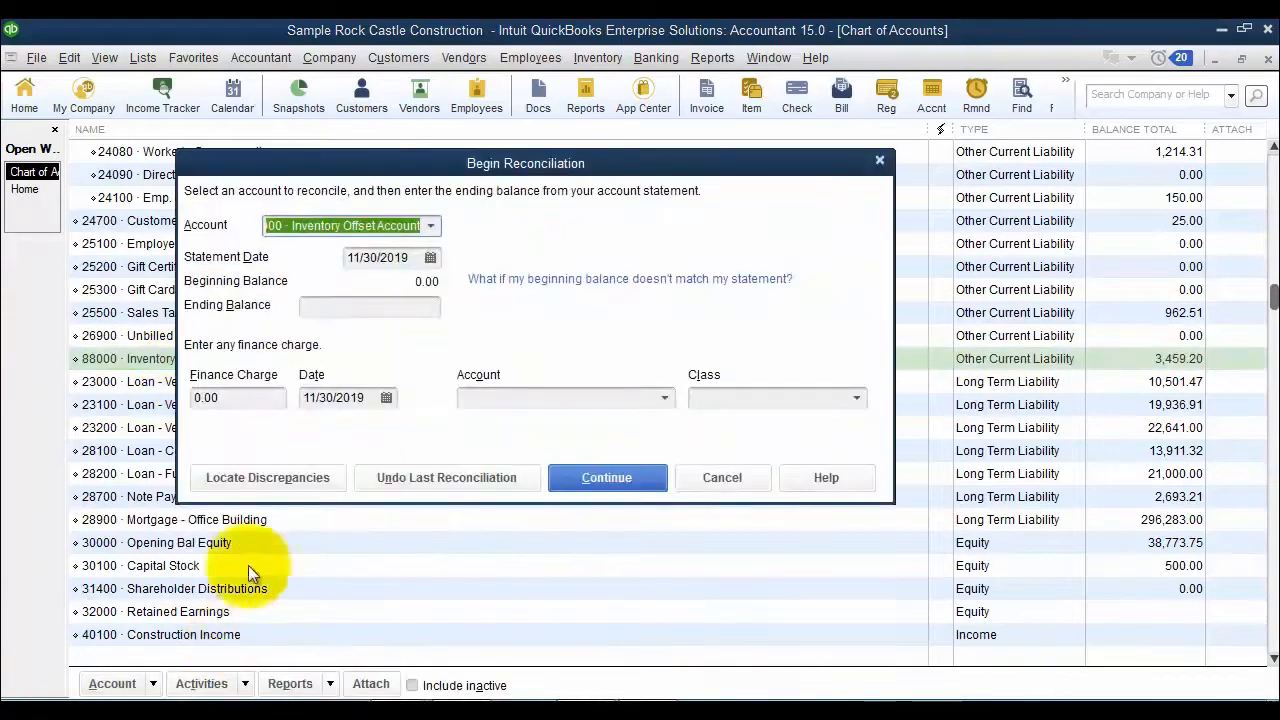
{"action": "left_click", "coordinate": [432, 227]}
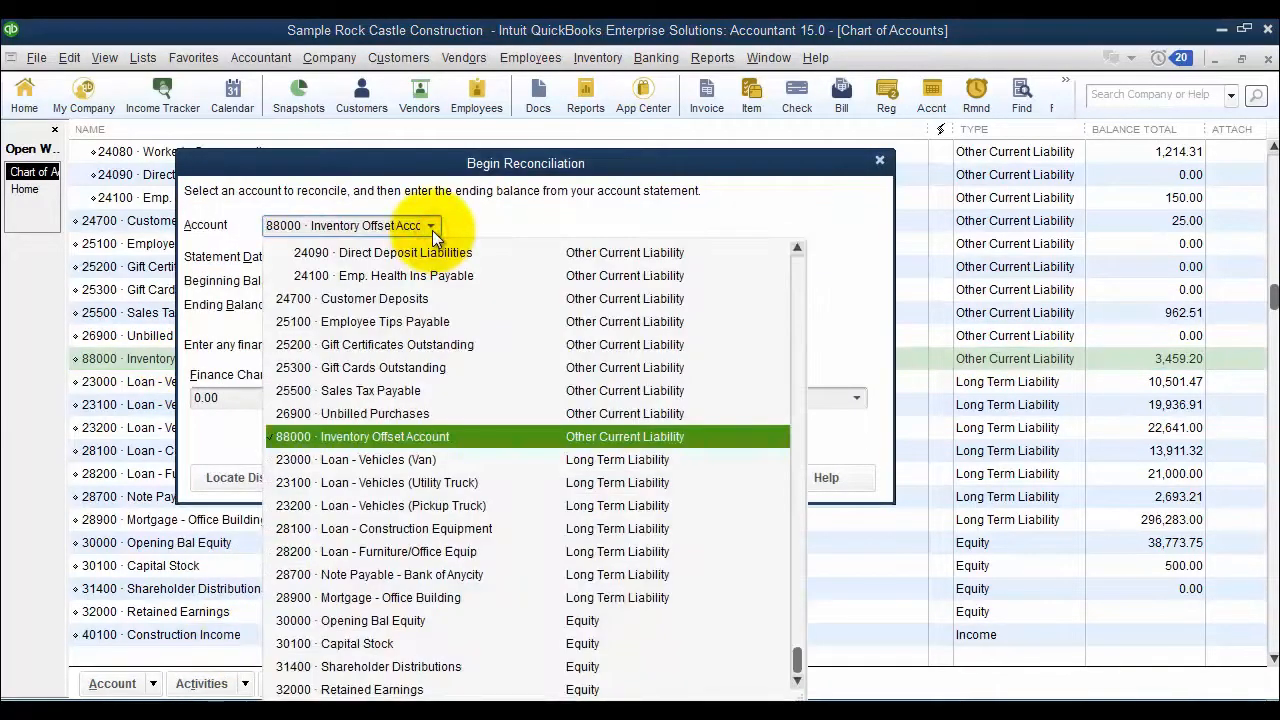
{"action": "left_click", "coordinate": [432, 230]}
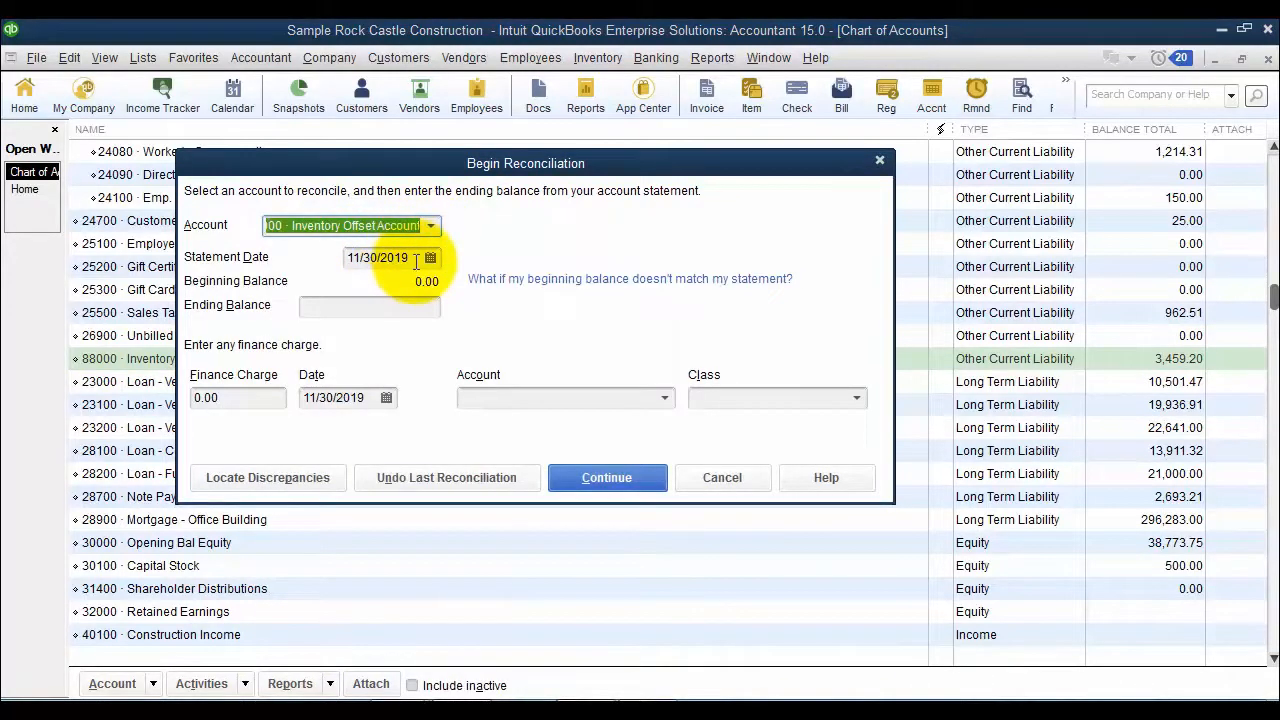
{"action": "left_click", "coordinate": [416, 262]}
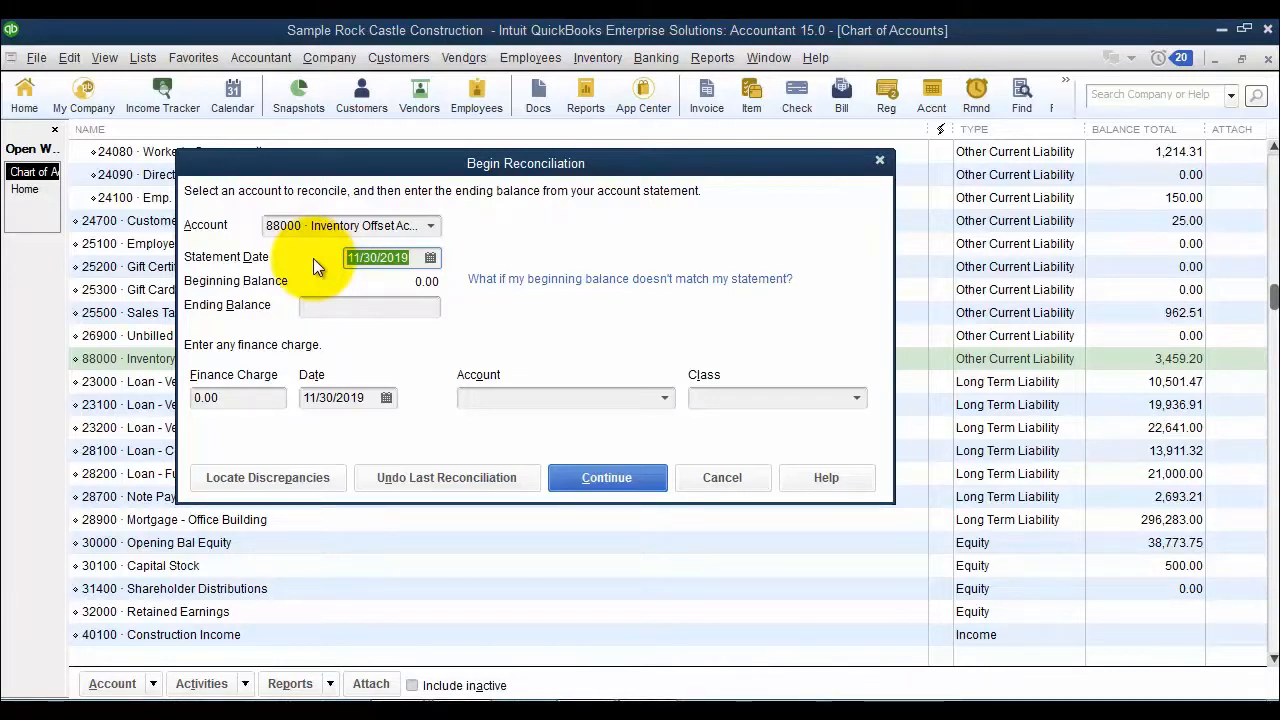
{"action": "left_click", "coordinate": [430, 258]}
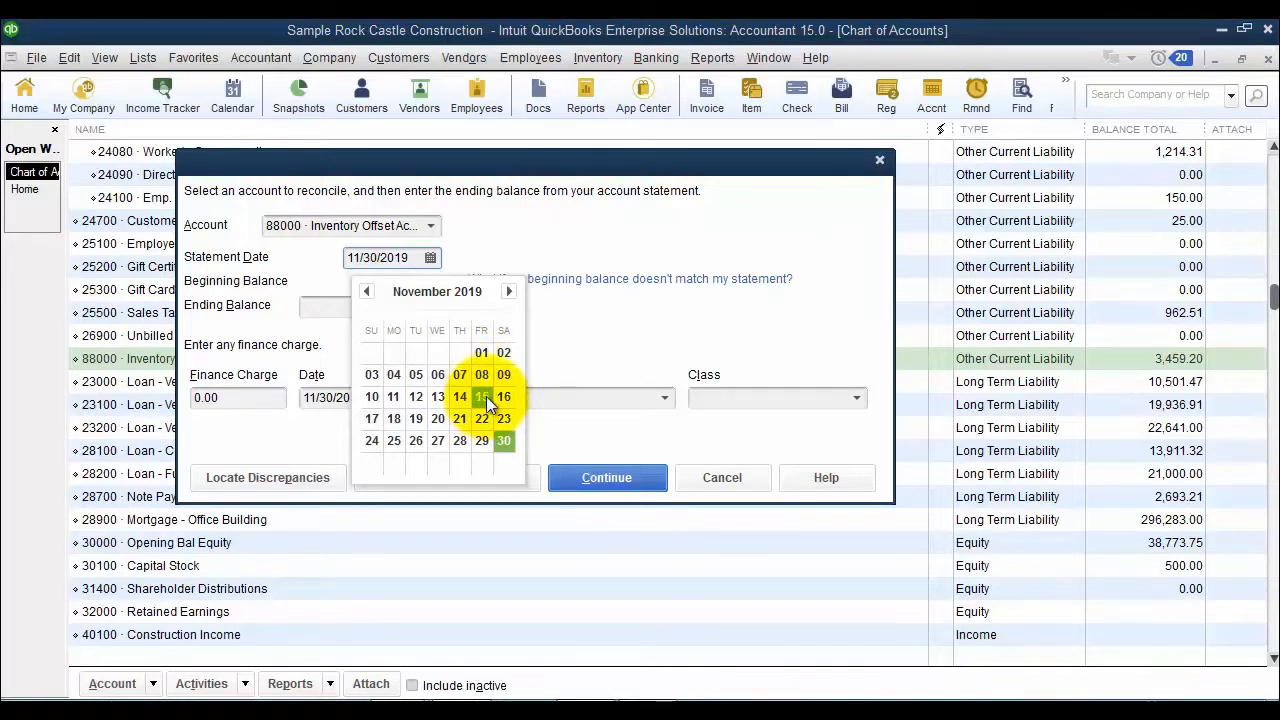
{"action": "left_click", "coordinate": [595, 335]}
{"action": "left_click", "coordinate": [426, 306]}
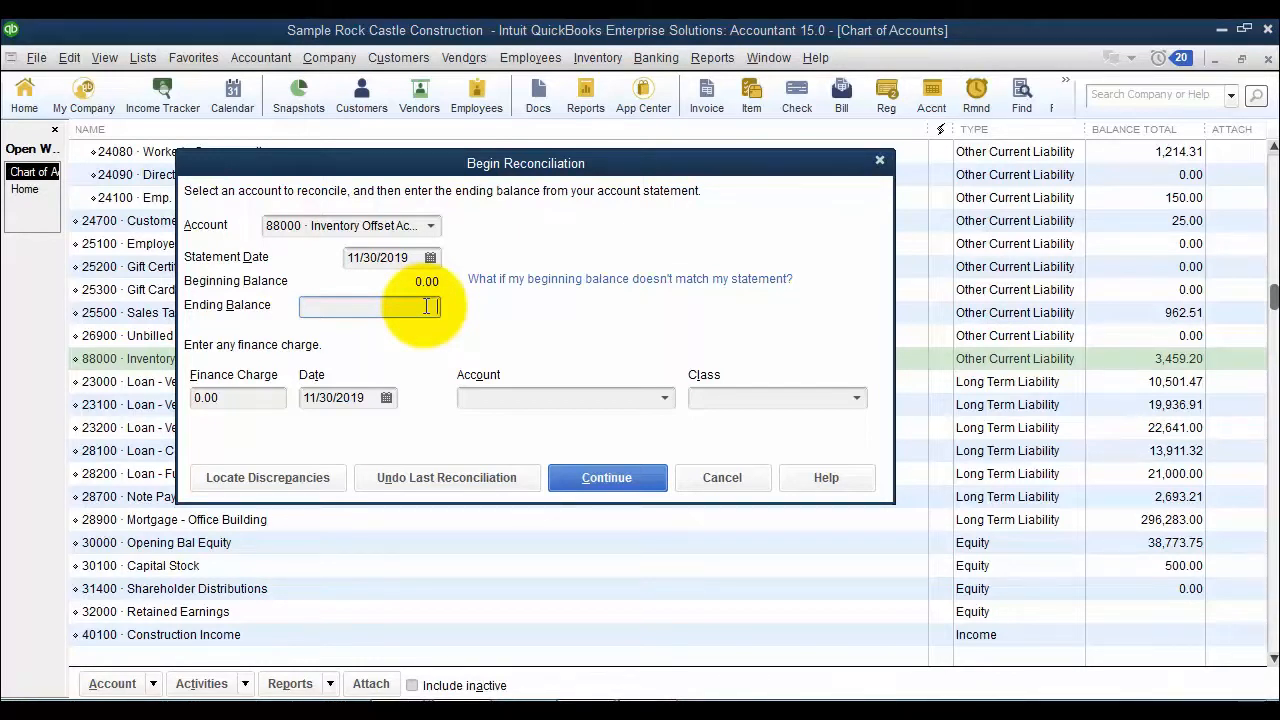
{"action": "type", "text": "0"}
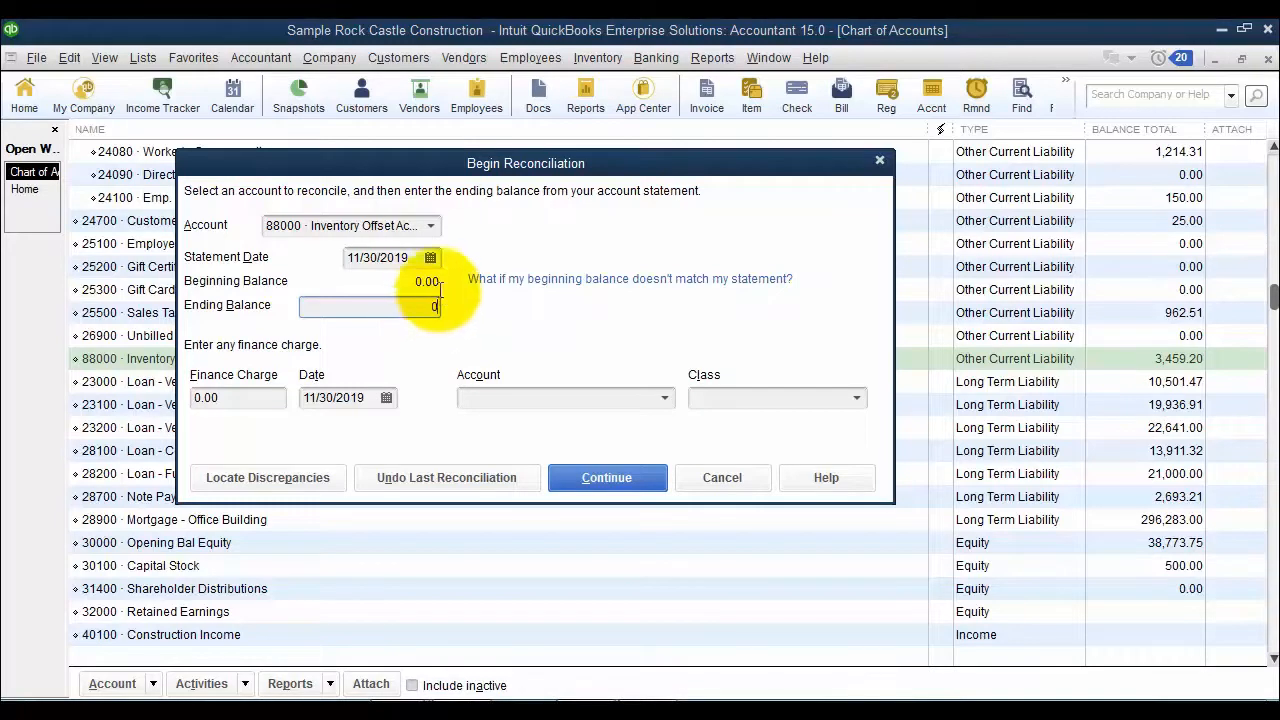
{"action": "left_click", "coordinate": [614, 487]}
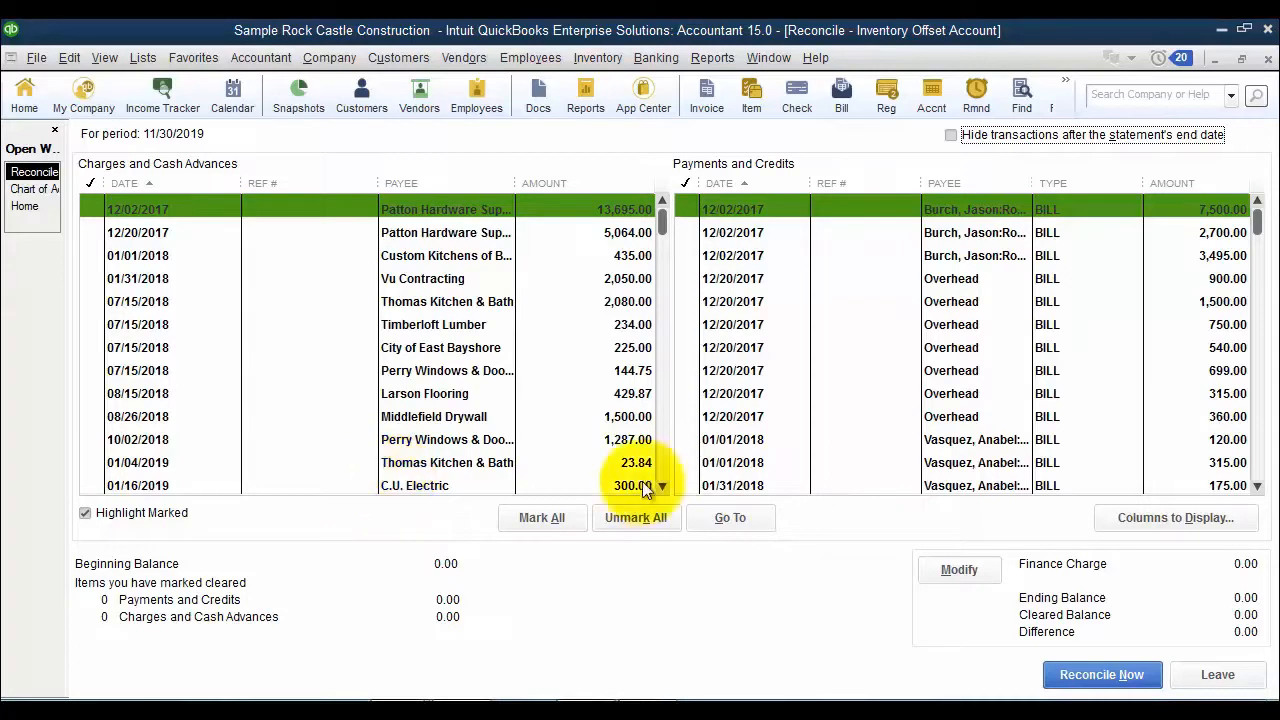
- Hide the Check# / Ref# column for Checks & Payments and sort both transaction lists by payee
{"action": "left_click", "coordinate": [1185, 530]}
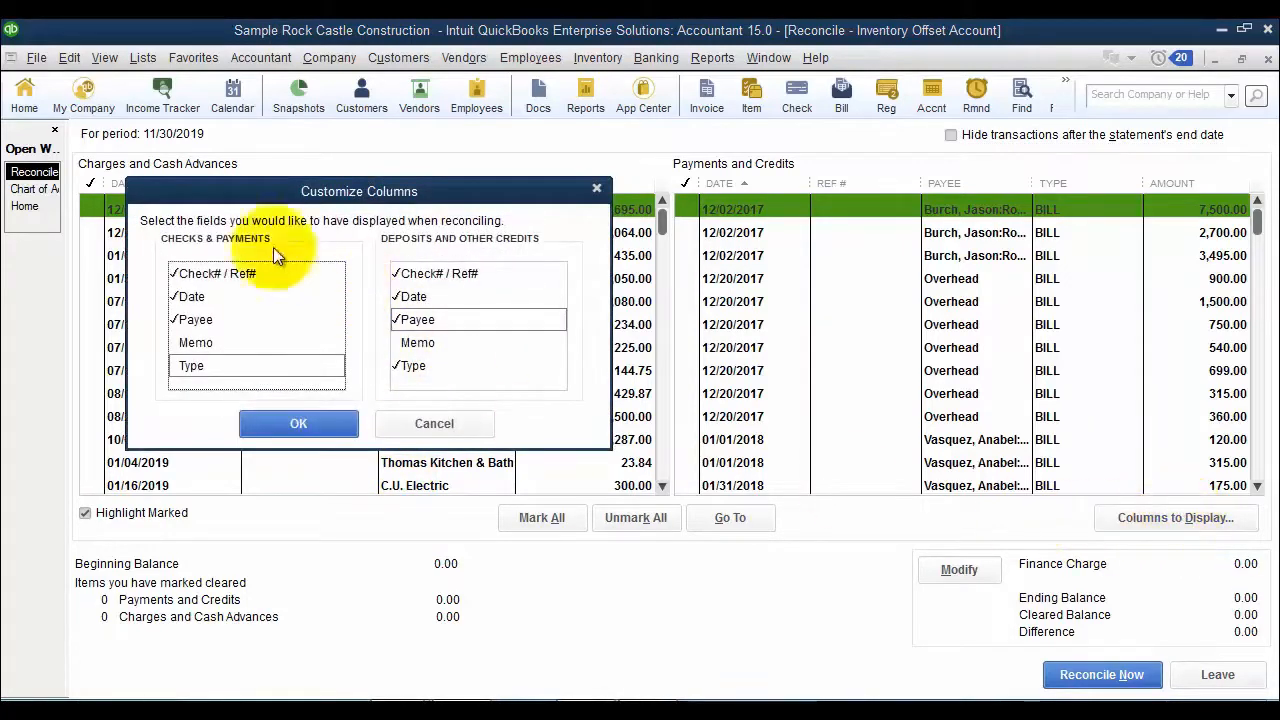
{"action": "left_click_drag", "start_coordinate": [222, 190], "coordinate": [299, 221]}
{"action": "left_click", "coordinate": [270, 308]}
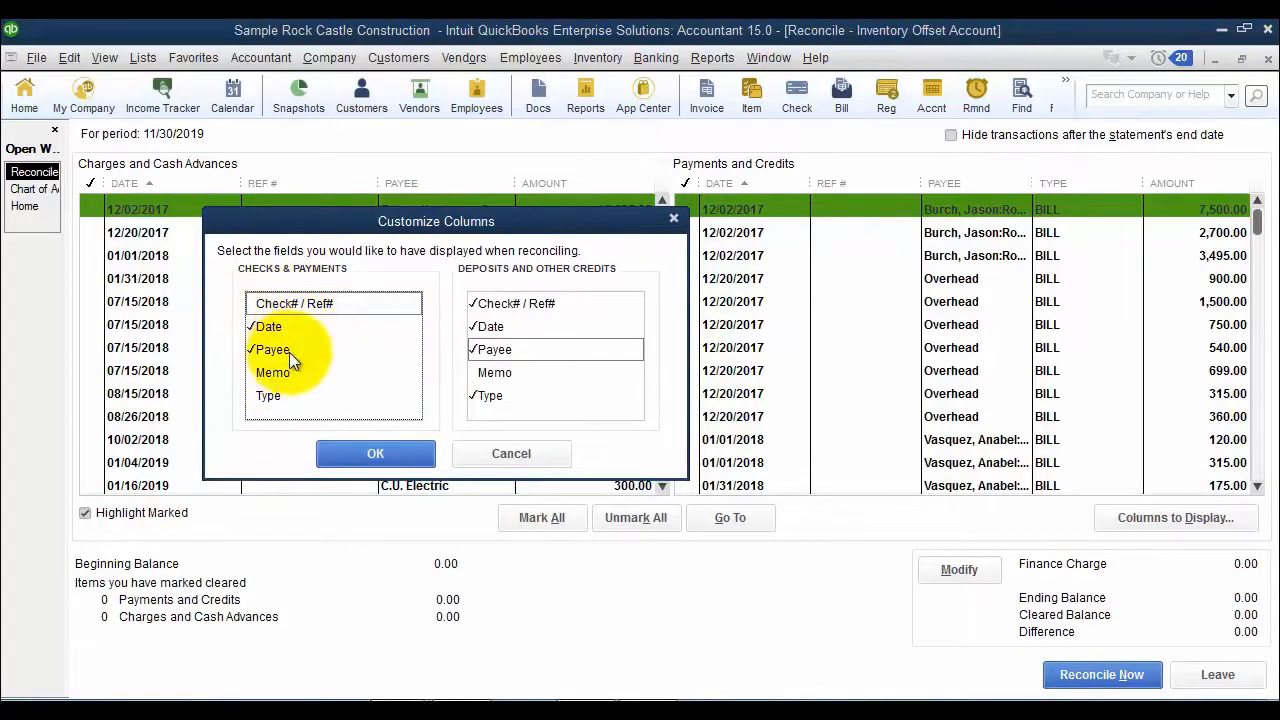
{"action": "left_click_drag", "start_coordinate": [337, 212], "coordinate": [358, 195]}
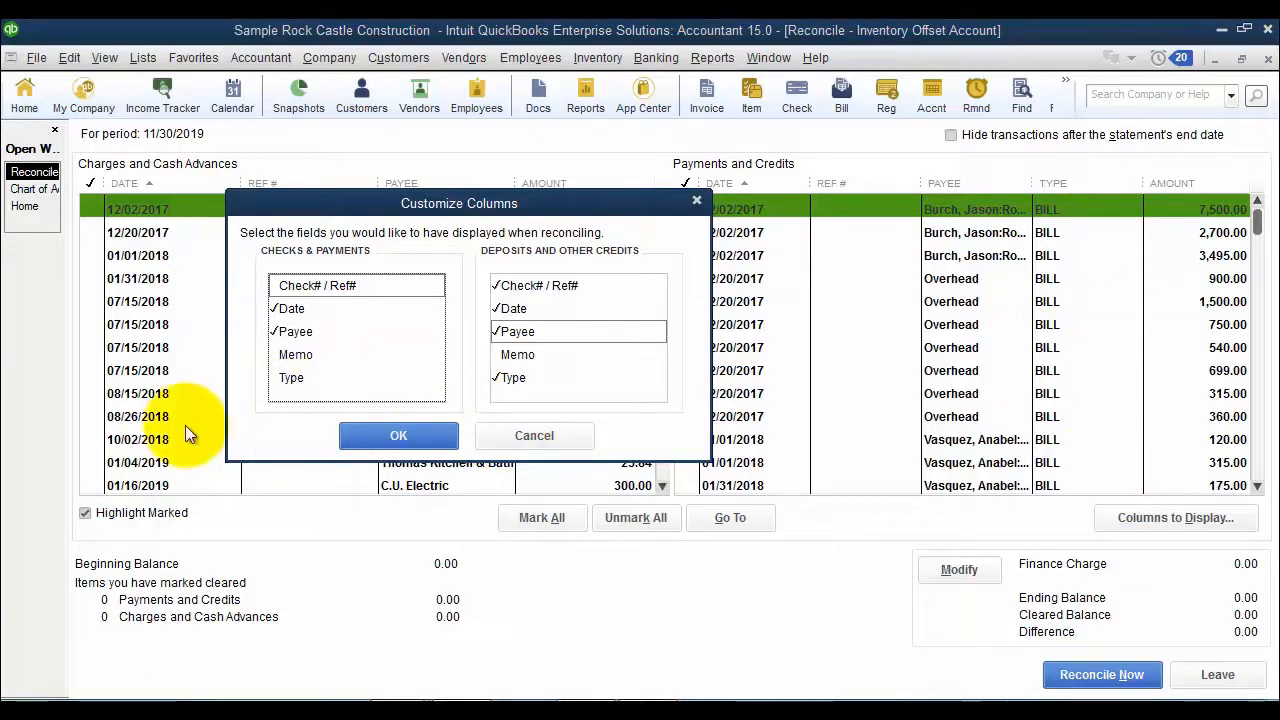
{"action": "left_click", "coordinate": [420, 437]}
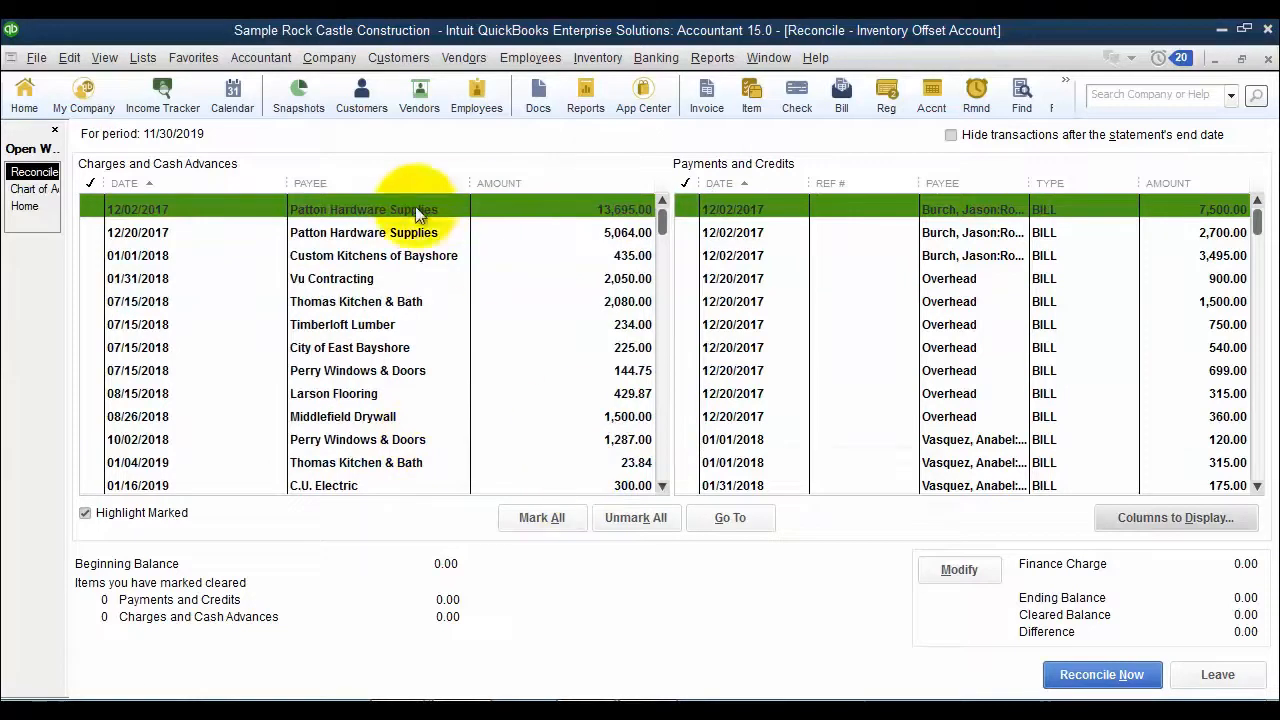
{"action": "left_click", "coordinate": [364, 184]}
{"action": "left_click", "coordinate": [998, 186]}
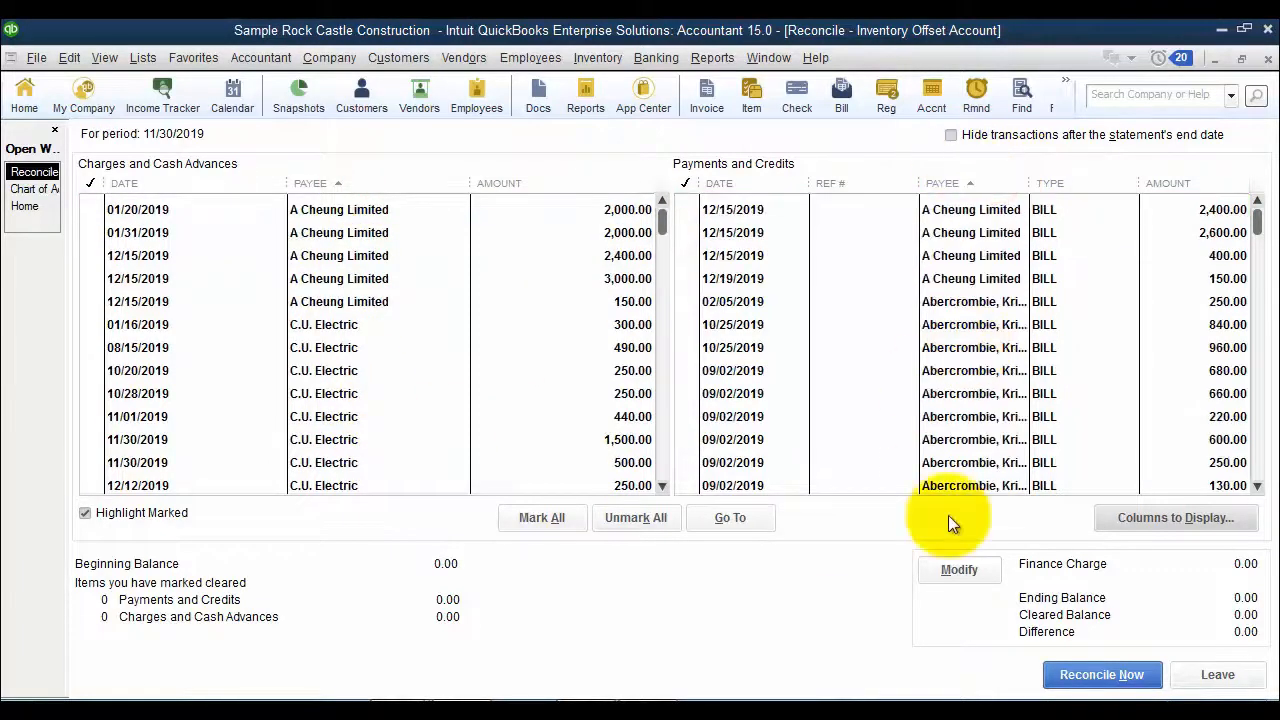
- Hide the Check# / Ref# column for Deposits and Other Credits and widen the Payee column in Payments and Credits
{"action": "left_click_drag", "start_coordinate": [918, 183], "coordinate": [843, 183]}
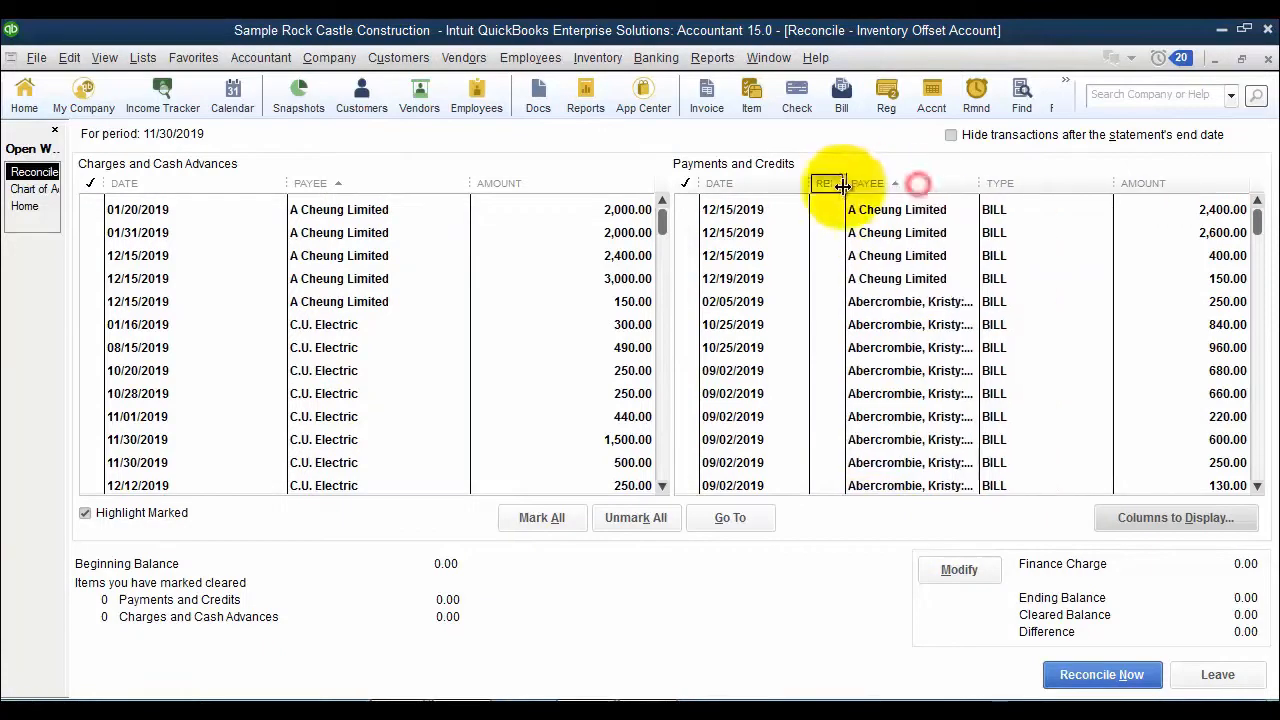
{"action": "left_click", "coordinate": [1176, 518]}
{"action": "left_click", "coordinate": [533, 285]}
{"action": "left_click", "coordinate": [400, 435]}
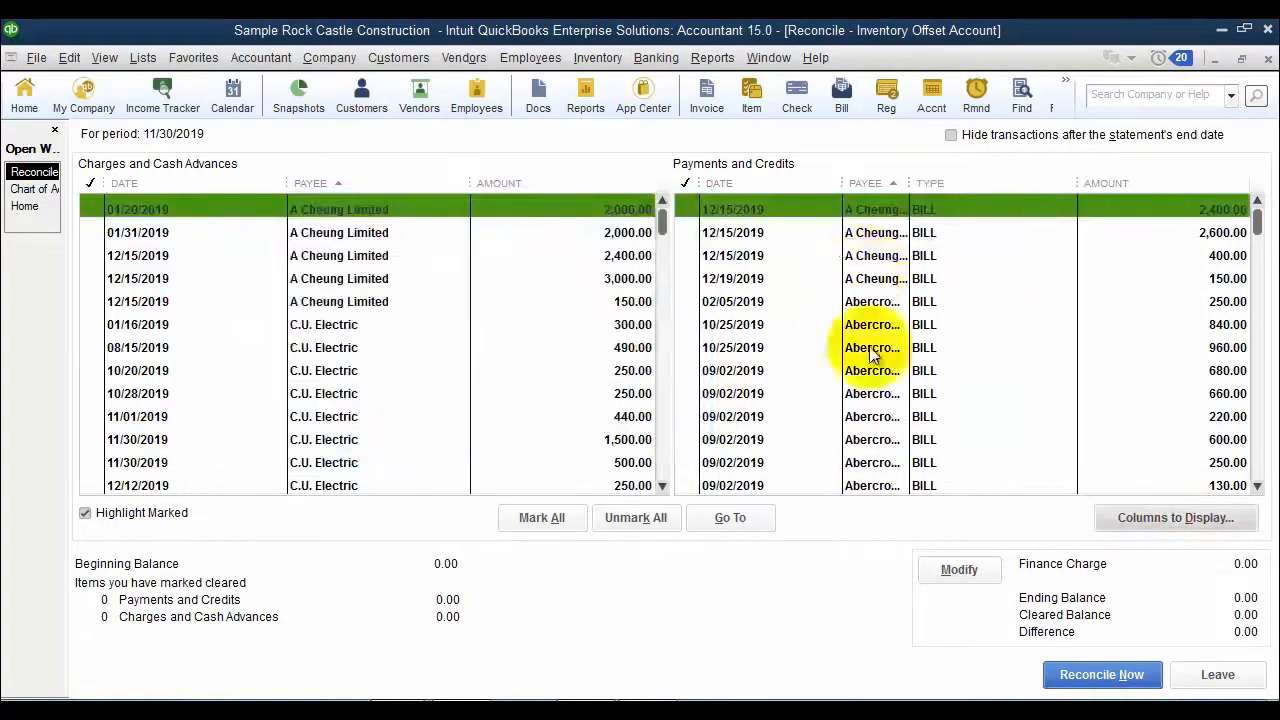
{"action": "left_click_drag", "start_coordinate": [907, 183], "coordinate": [965, 183]}
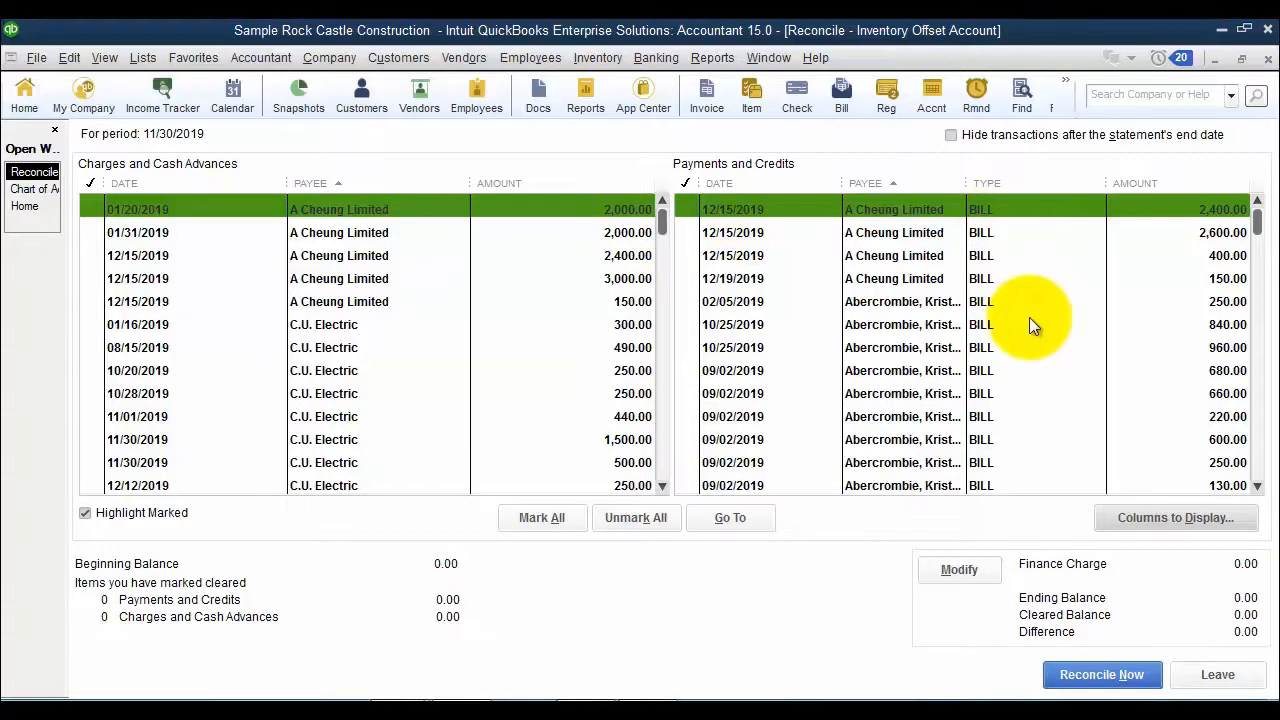
- Examine A Cheung Limited's 2,600.00 bill and 3,000.00 item receipt, including the receipt's transaction journal with the Bin Location and Inventory Site columns collapsed
{"action": "double_click", "coordinate": [983, 237]}
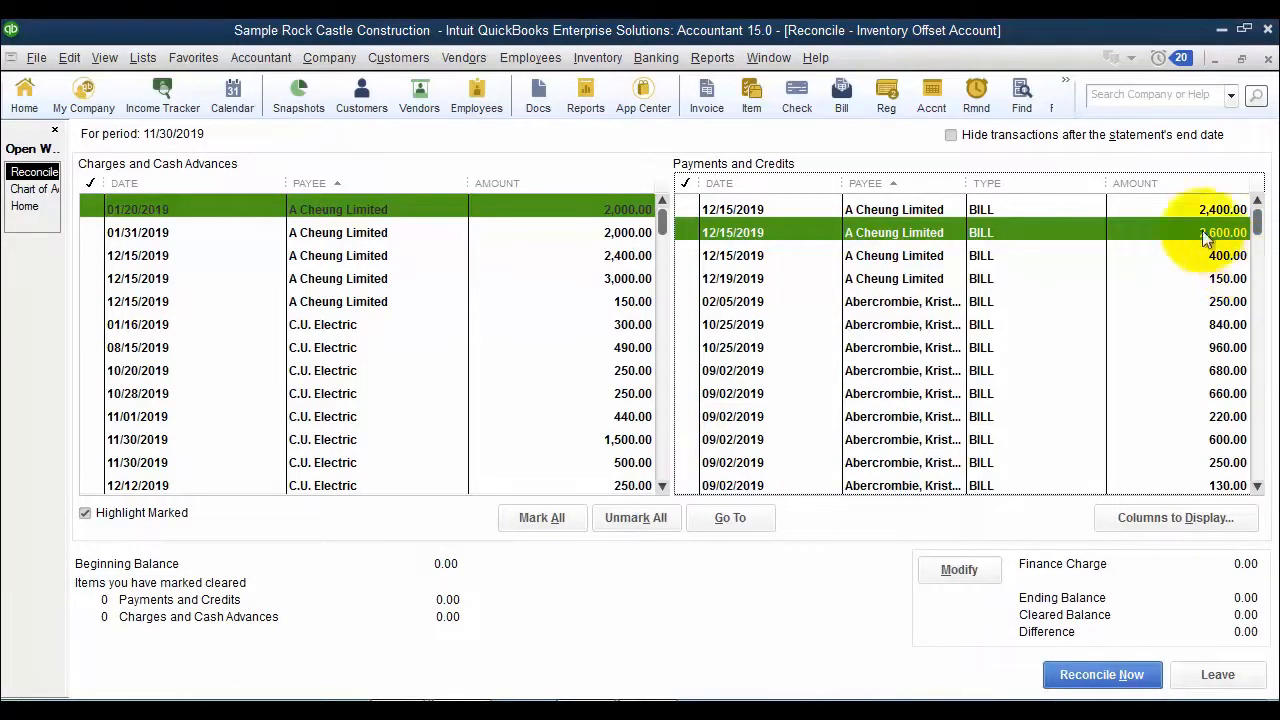
{"action": "double_click", "coordinate": [405, 277]}
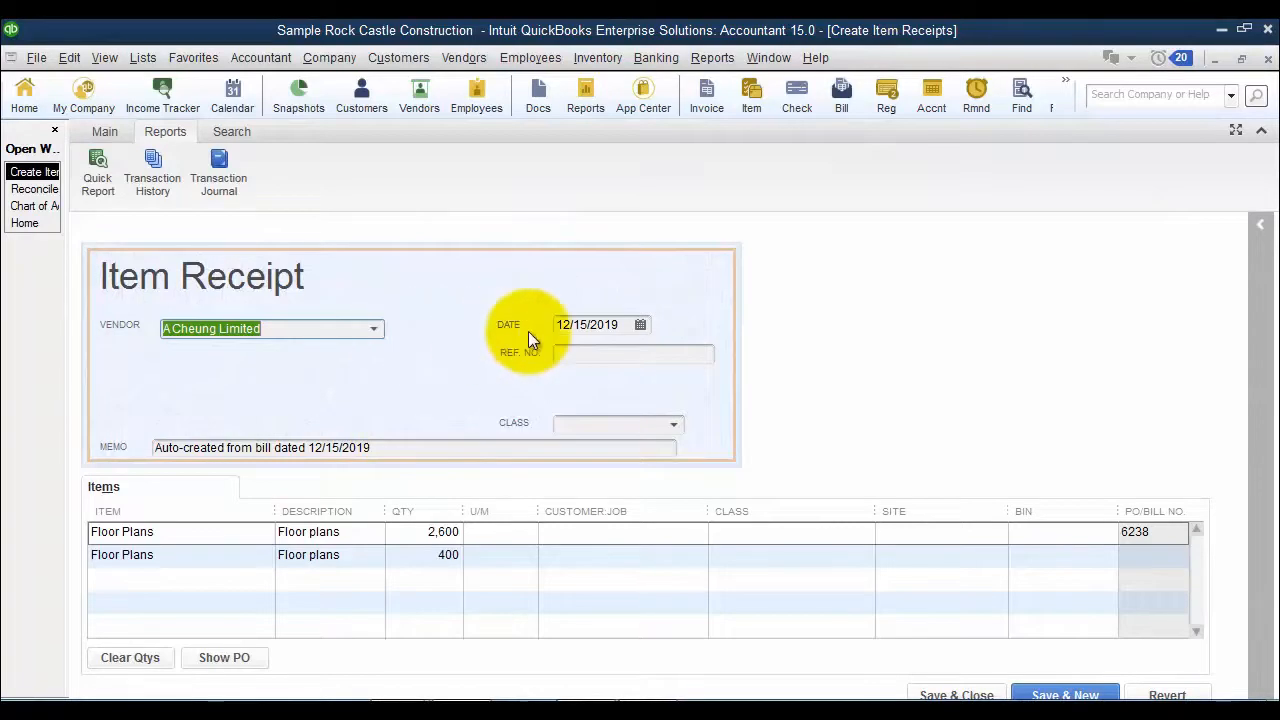
{"action": "left_click", "coordinate": [228, 180]}
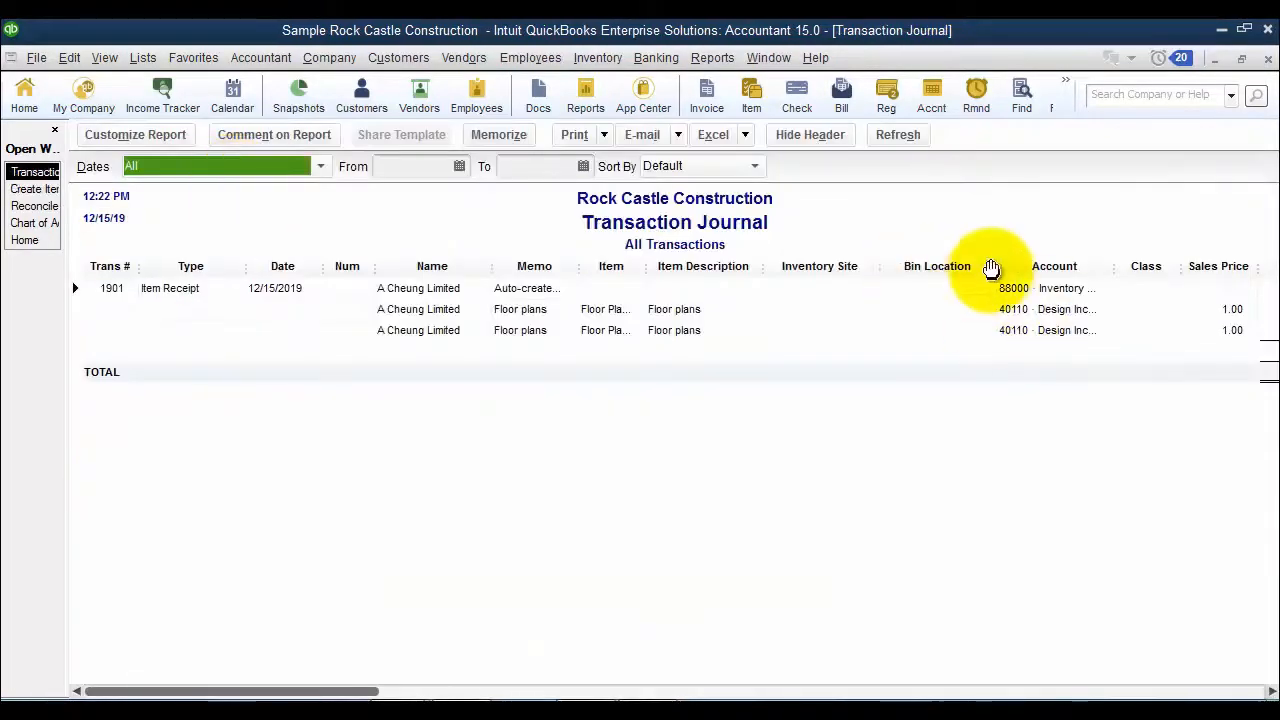
{"action": "left_click_drag", "start_coordinate": [996, 269], "coordinate": [680, 258]}
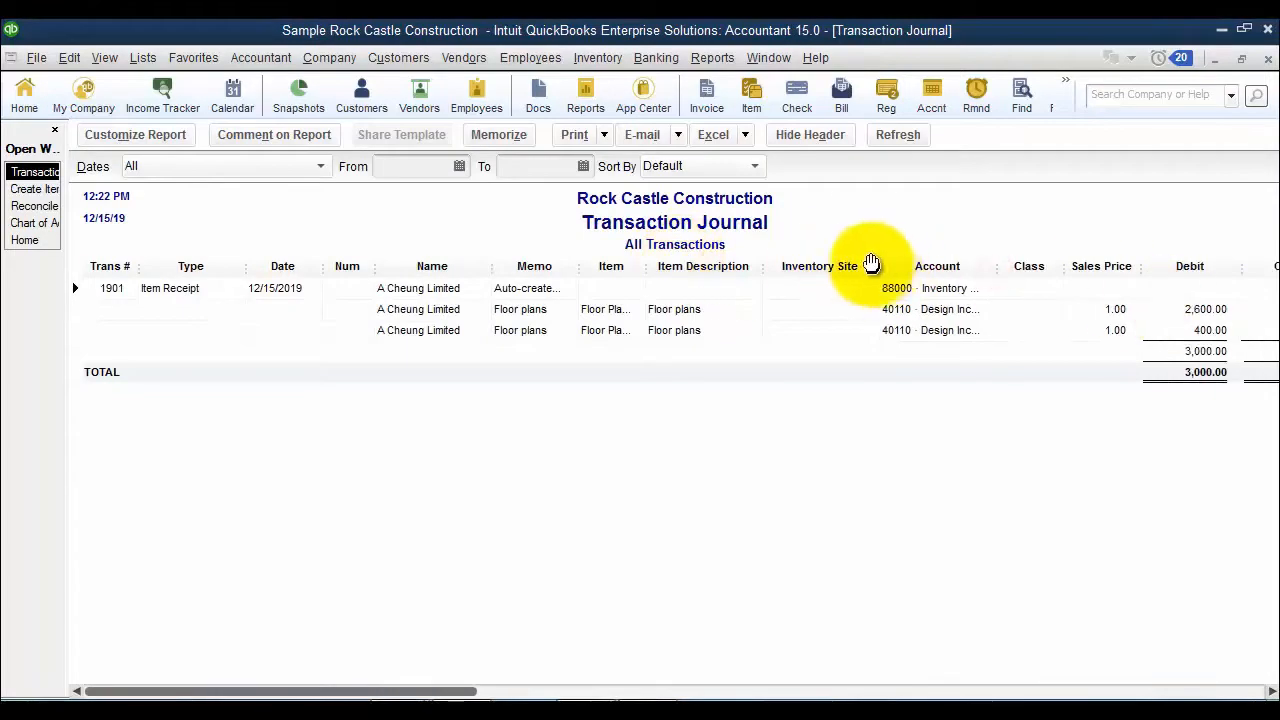
{"action": "left_click_drag", "start_coordinate": [878, 266], "coordinate": [871, 266]}
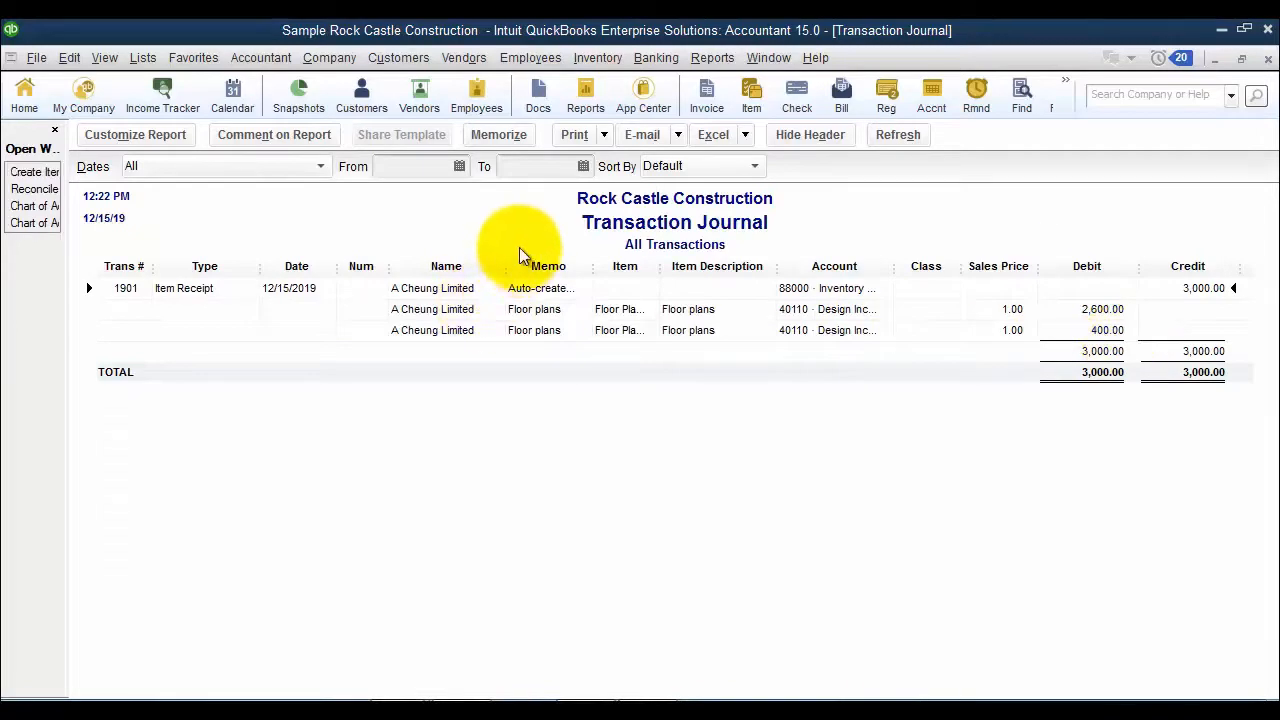
{"action": "key", "text": "Escape"}
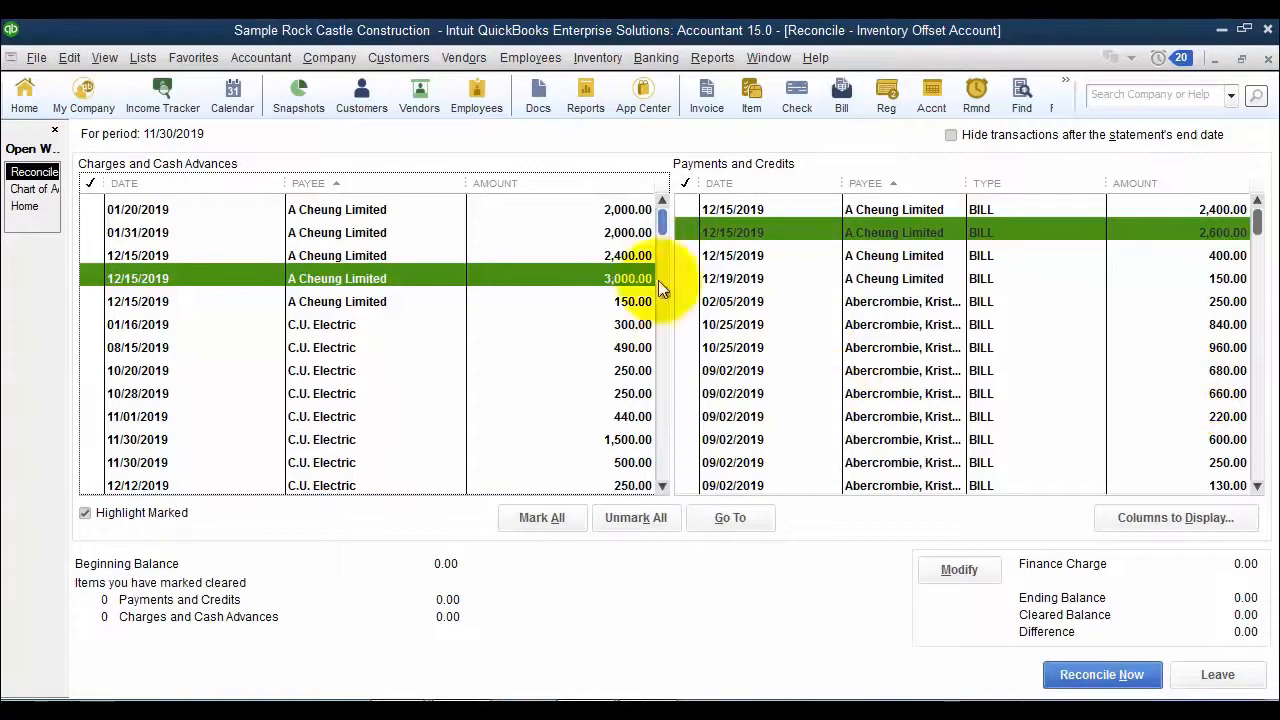
- Mark A Cheung Limited's 2,600.00 and 400.00 bill lines and the offsetting 3,000.00 charge as cleared
{"action": "left_click", "coordinate": [715, 235]}
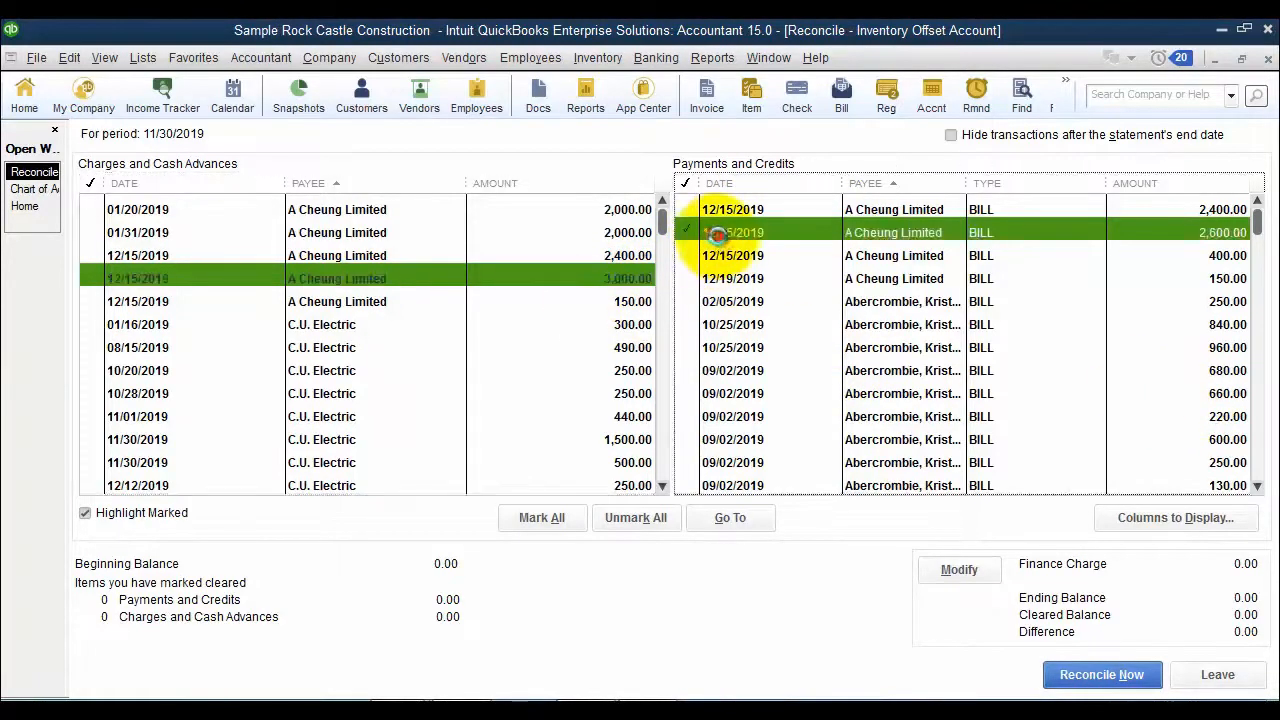
{"action": "left_click", "coordinate": [730, 254]}
{"action": "left_click", "coordinate": [612, 285]}
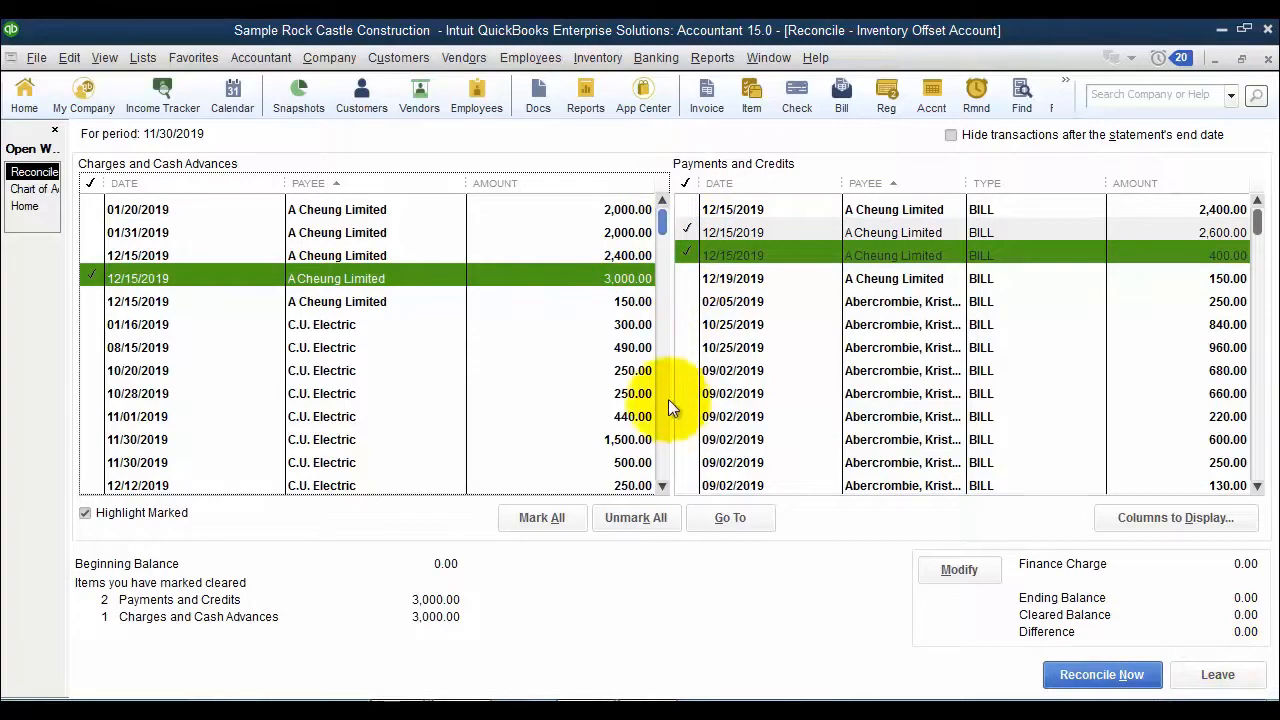
- Mark A Cheung Limited's matching 2,400.00 and 150.00 entries in both lists as cleared and complete the reconciliation
{"action": "left_click", "coordinate": [620, 253]}
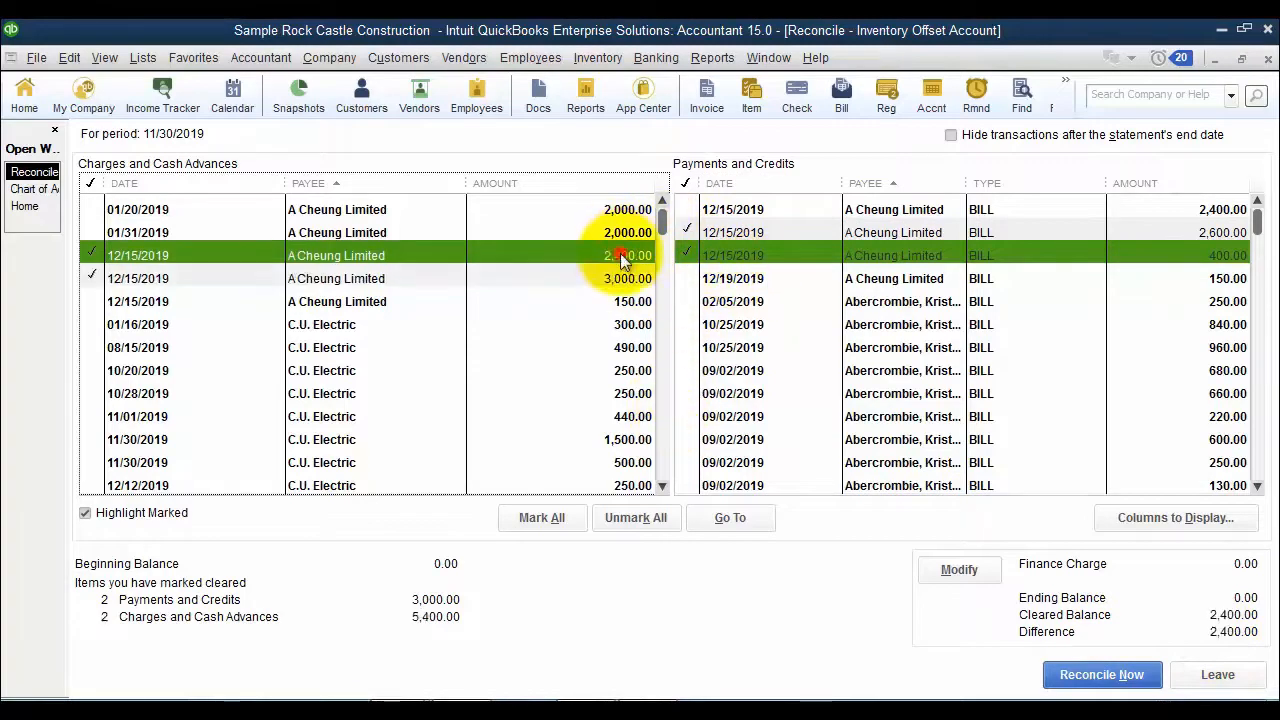
{"action": "left_click", "coordinate": [724, 206]}
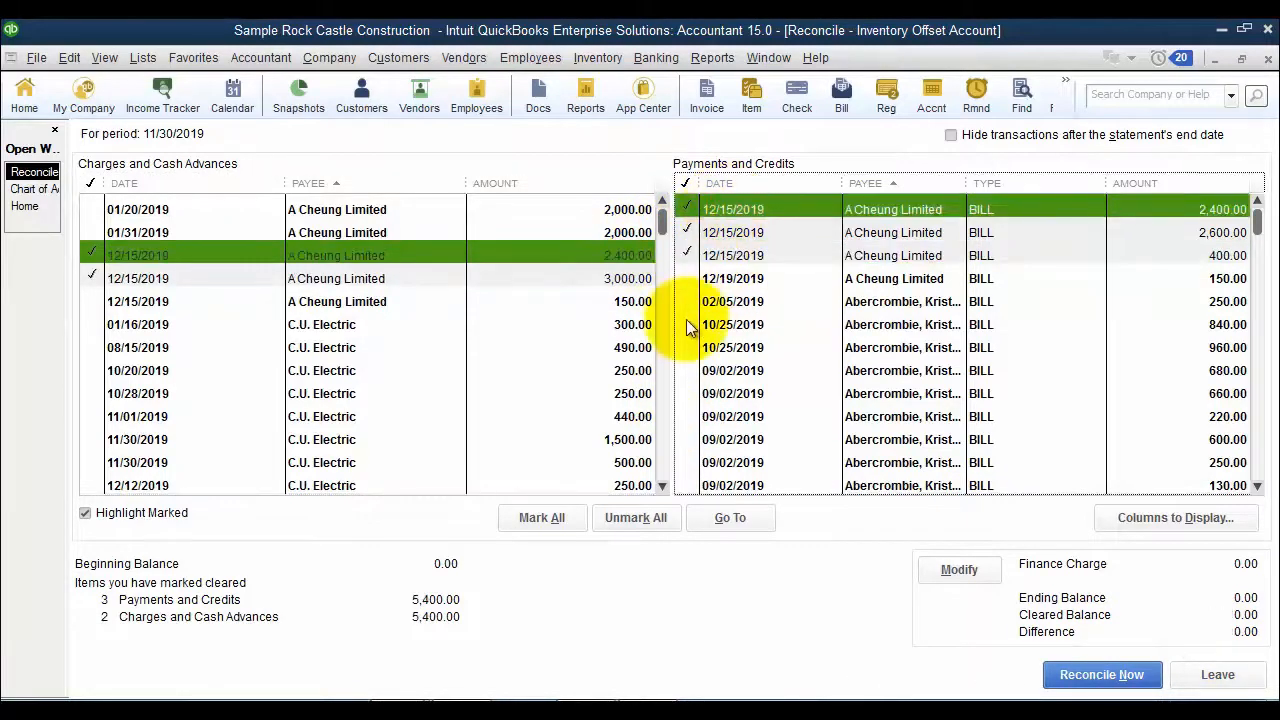
{"action": "left_click", "coordinate": [763, 278]}
{"action": "left_click", "coordinate": [618, 300]}
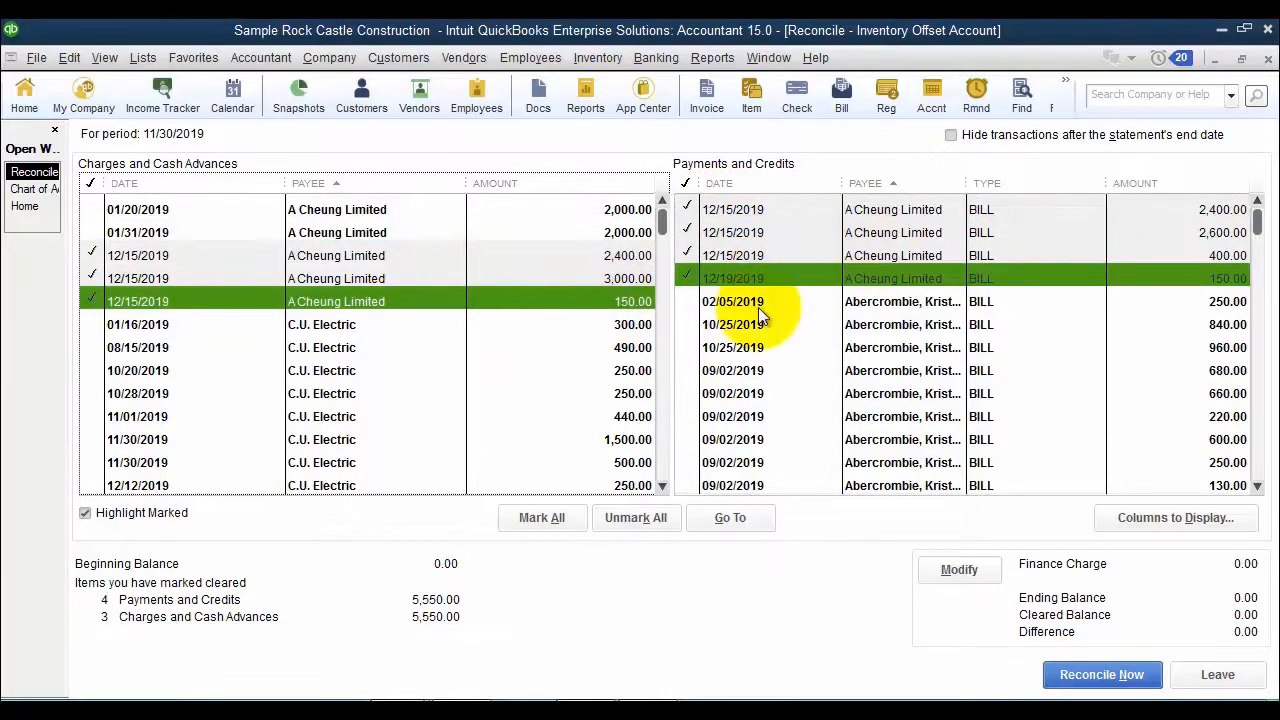
{"action": "left_click", "coordinate": [1115, 683]}
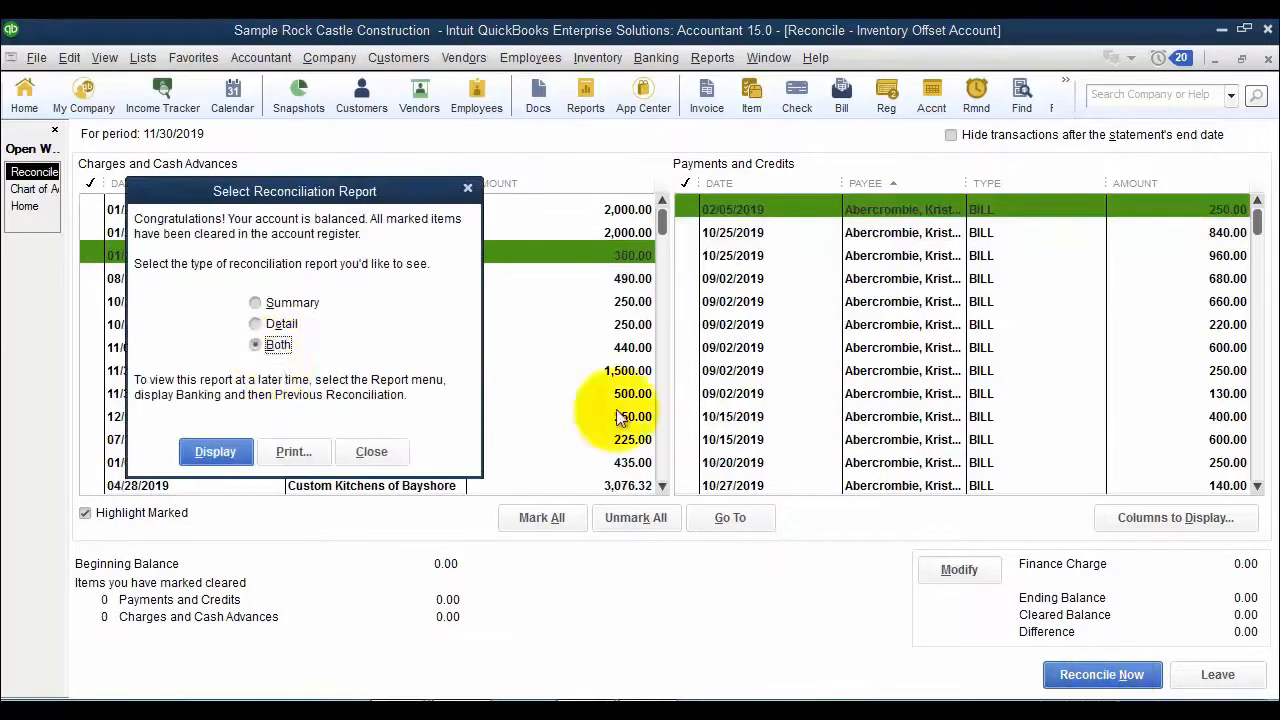
- Begin another reconciliation of the Inventory Offset Account with statement date 12/06/2019 and an ending balance of 0
{"action": "left_click", "coordinate": [366, 452]}
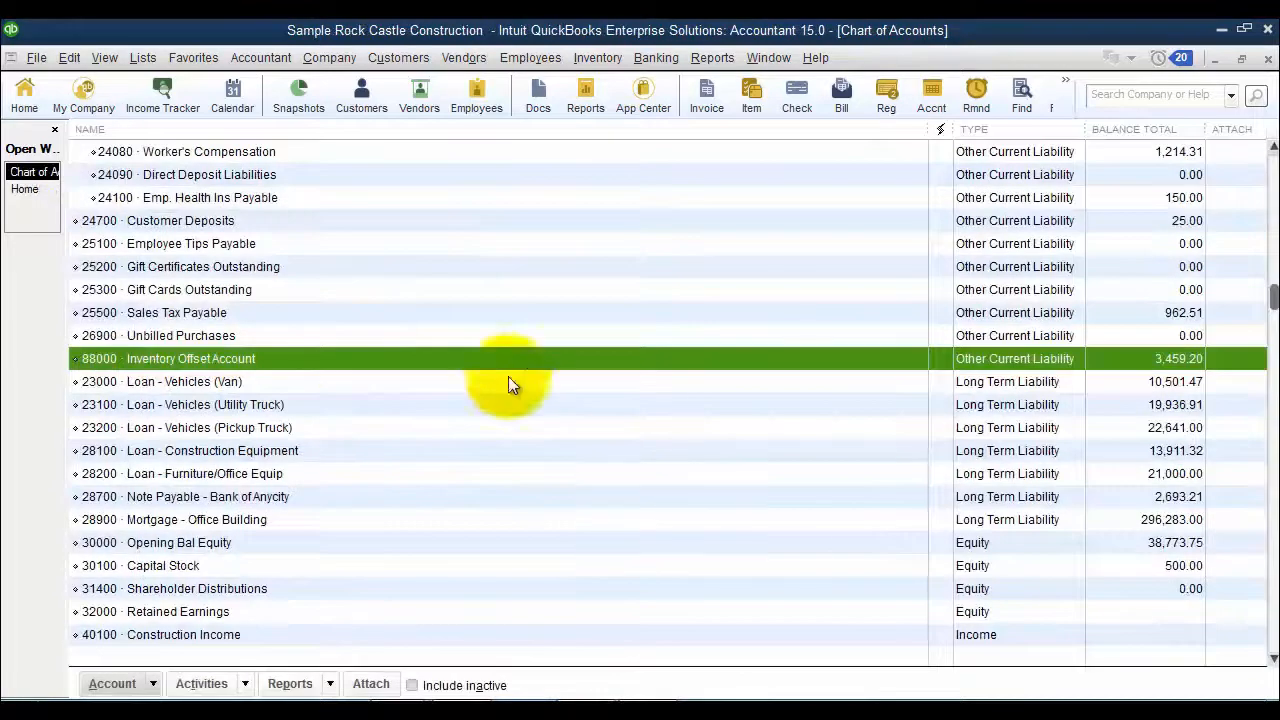
{"action": "right_click", "coordinate": [328, 360]}
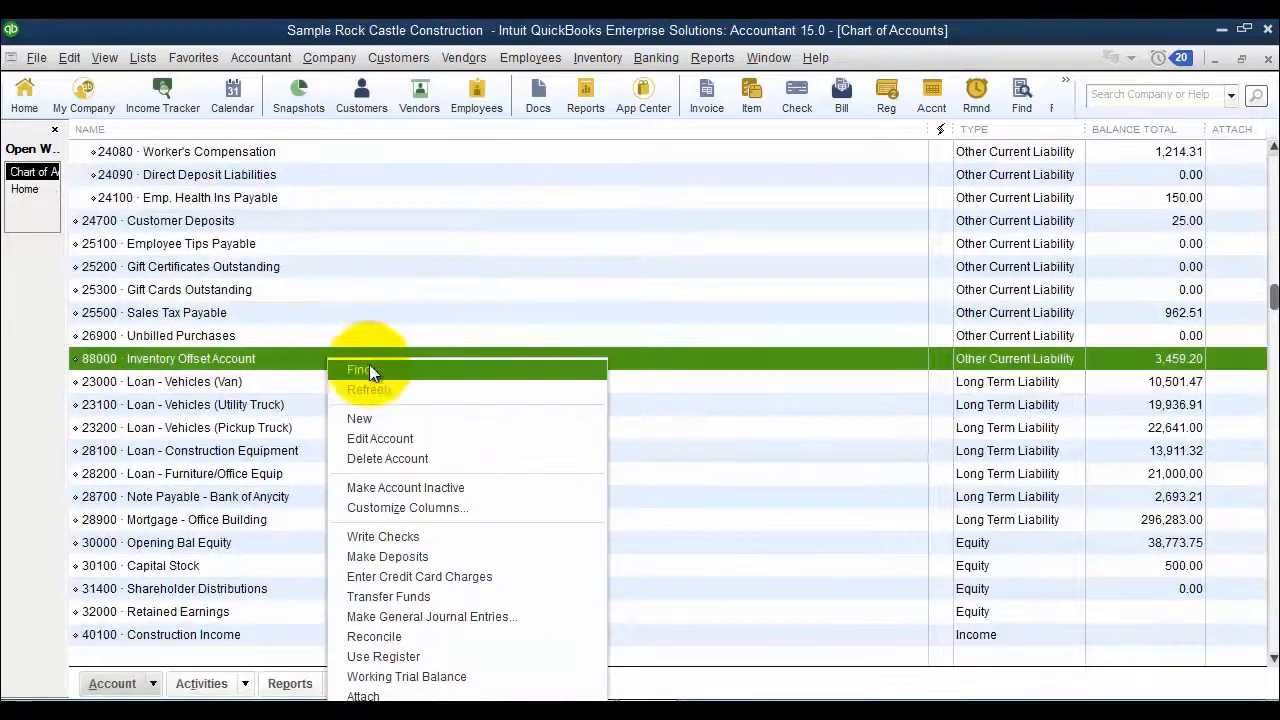
{"action": "left_click", "coordinate": [449, 635]}
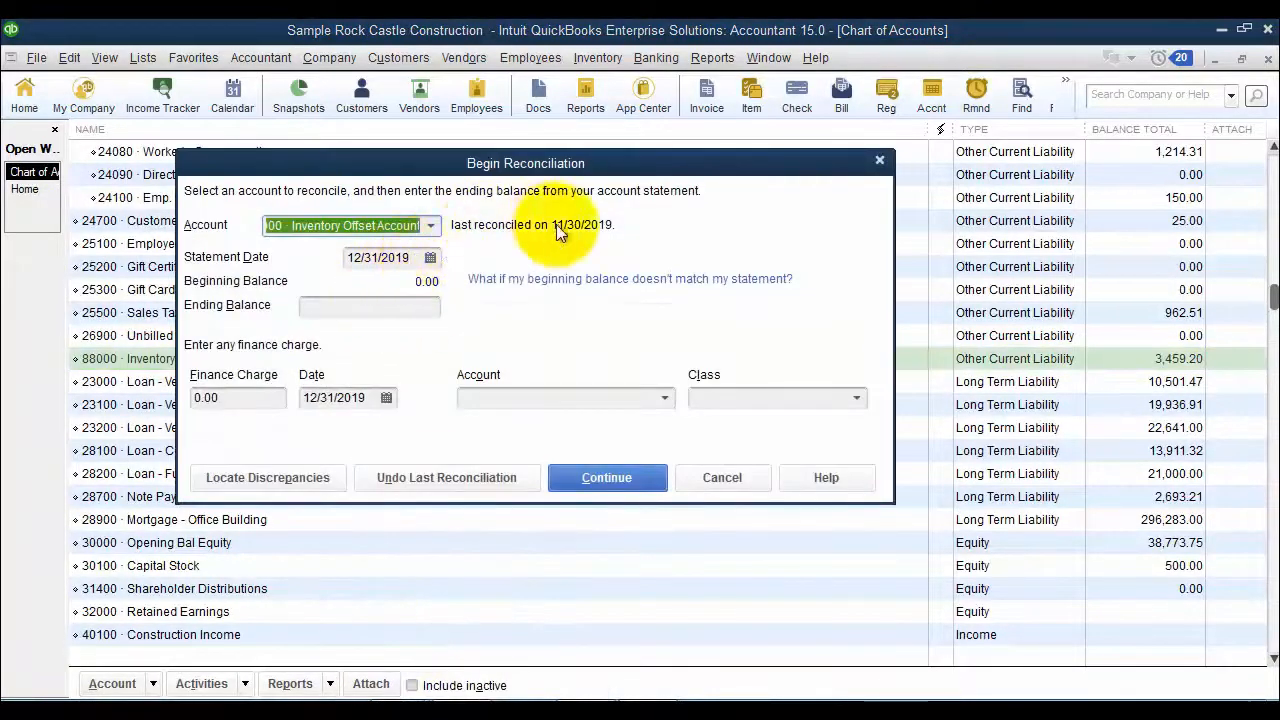
{"action": "left_click", "coordinate": [430, 257]}
{"action": "left_click", "coordinate": [366, 291]}
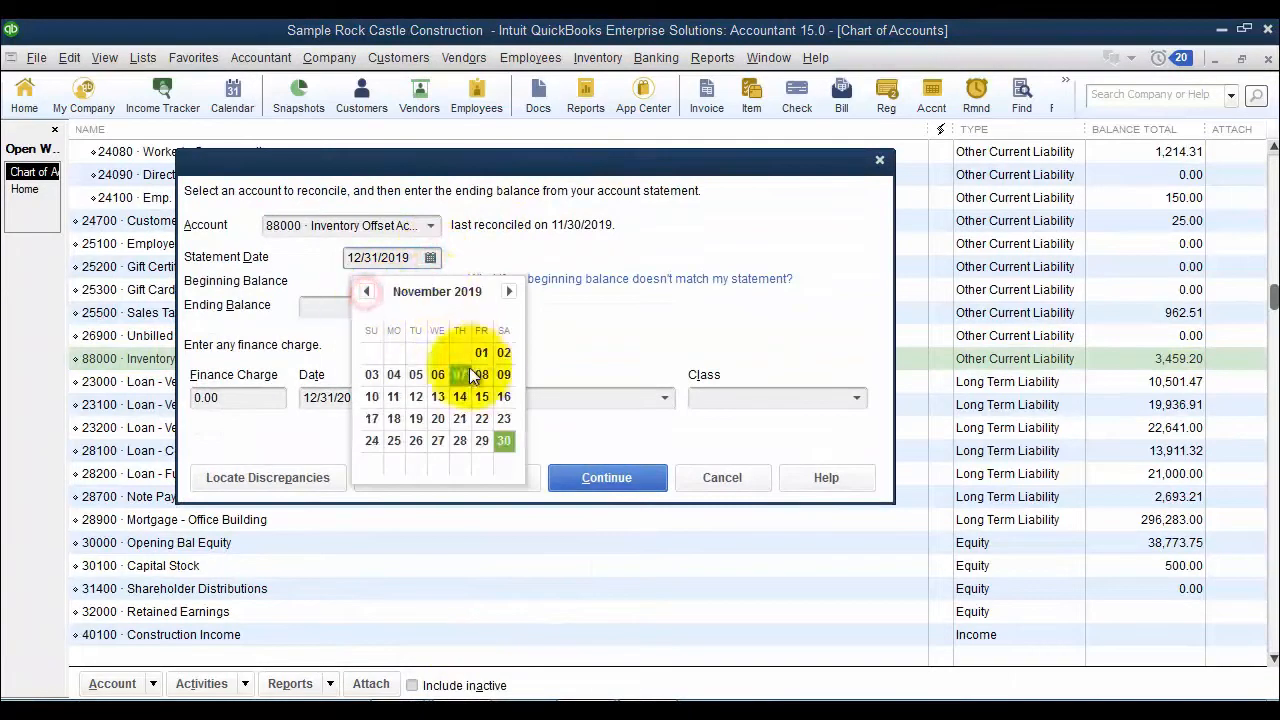
{"action": "left_click", "coordinate": [508, 291]}
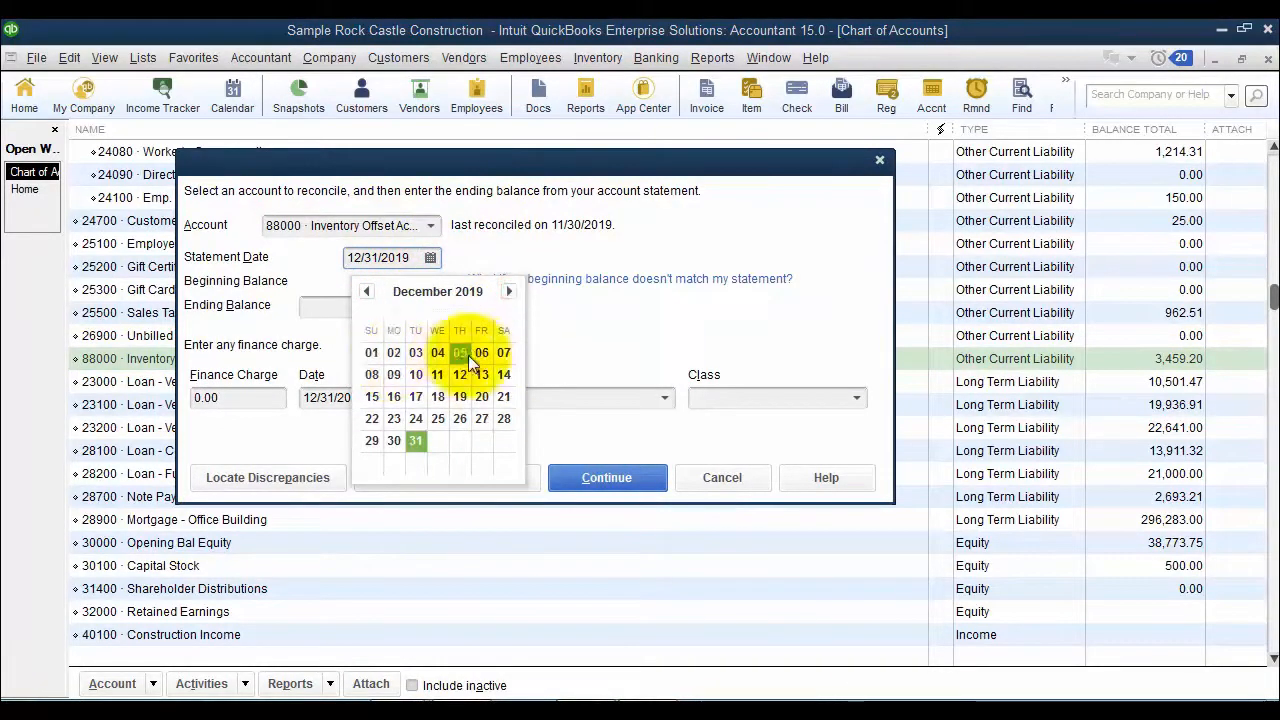
{"action": "left_click", "coordinate": [481, 352]}
{"action": "left_click", "coordinate": [381, 316]}
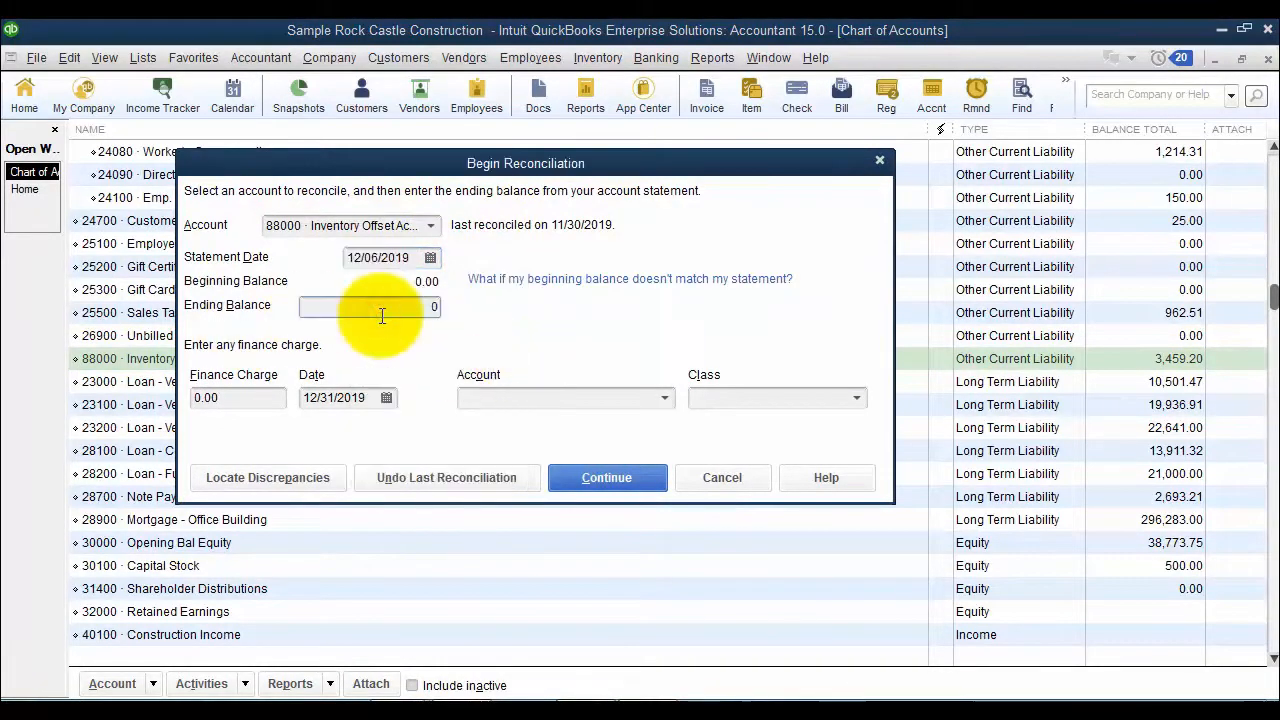
{"action": "left_click", "coordinate": [614, 477]}
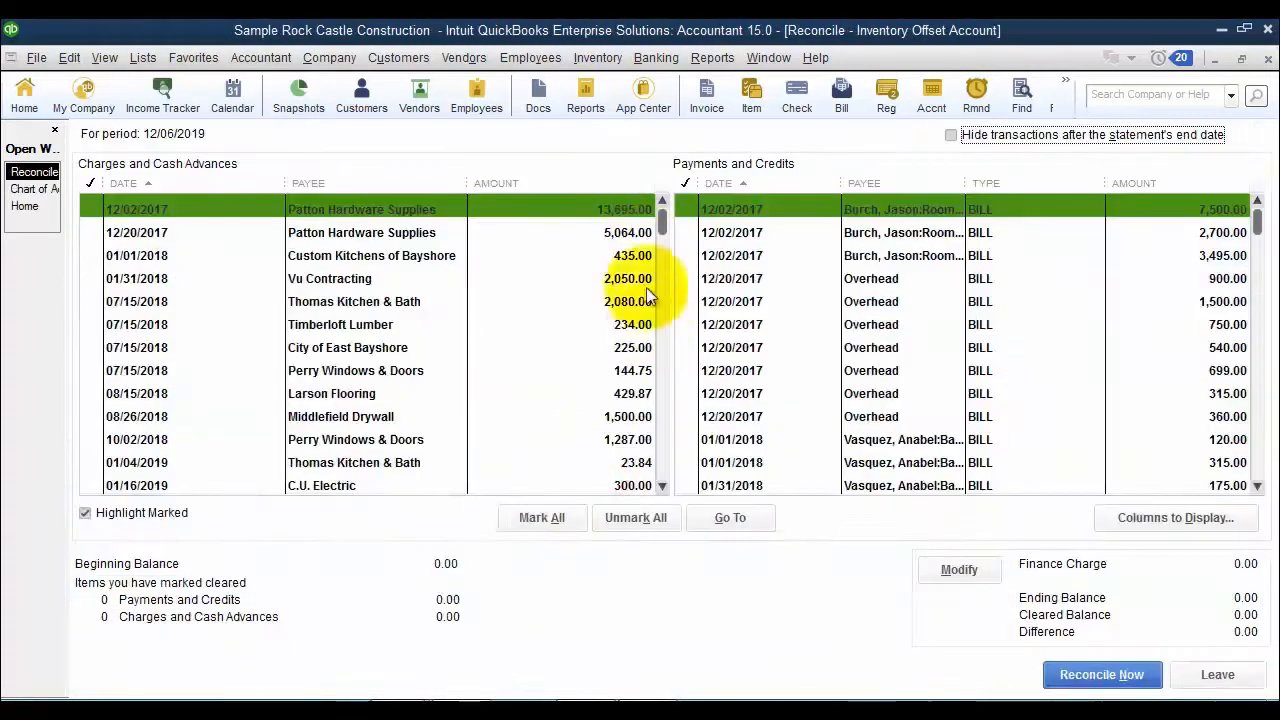
- Sort both reconciliation lists by payee and widen the Payee column in Payments and Credits
{"action": "left_click", "coordinate": [318, 183]}
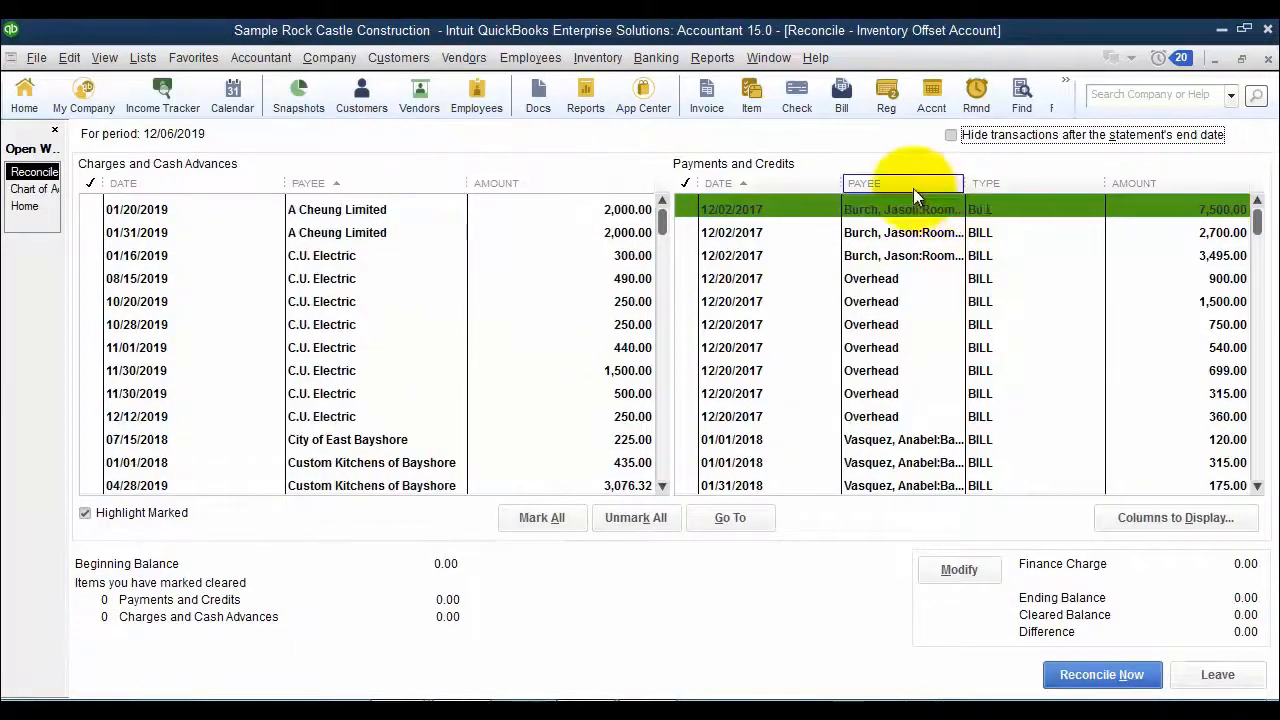
{"action": "left_click", "coordinate": [900, 183]}
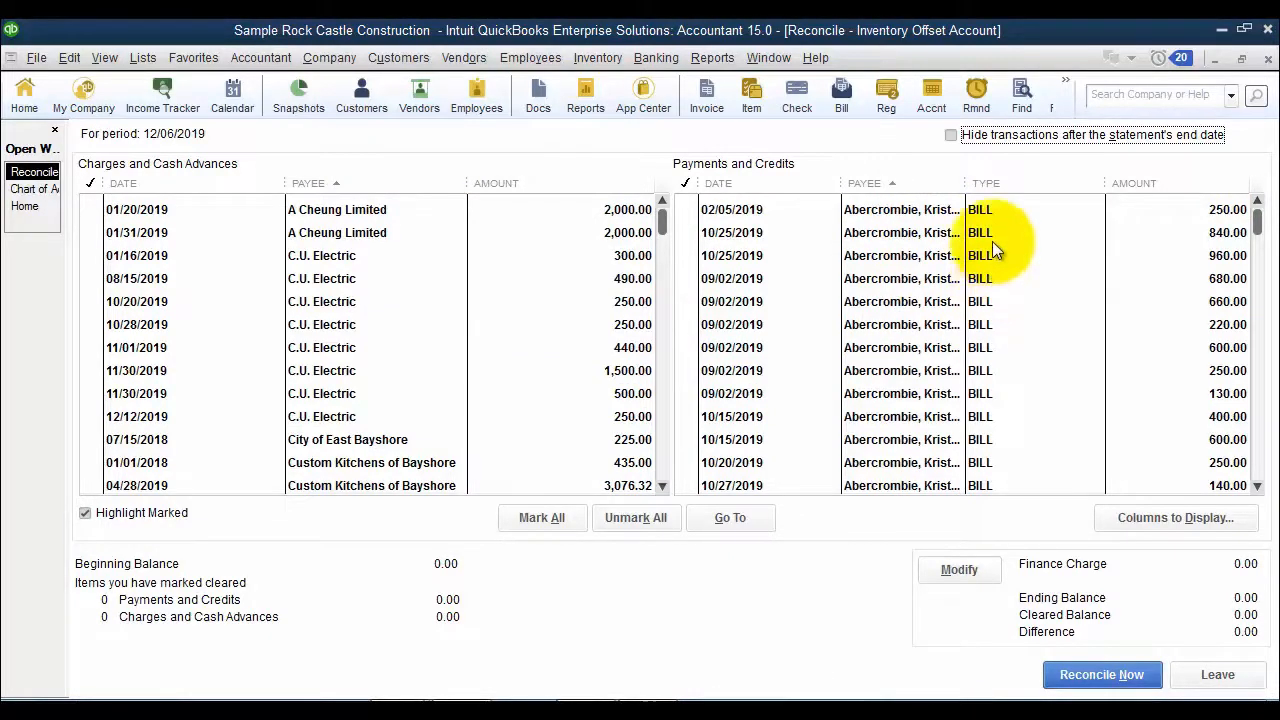
{"action": "left_click_drag", "start_coordinate": [966, 185], "coordinate": [1014, 188]}
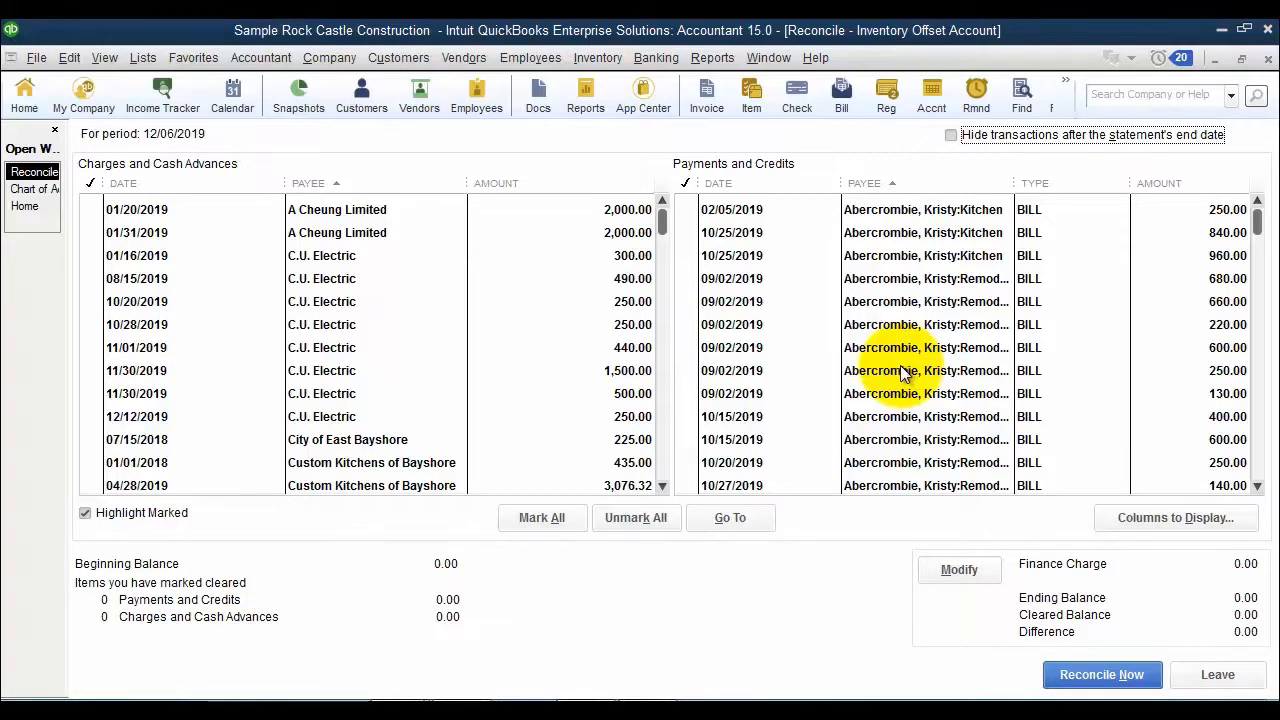
- Examine the source bill of the 09/02/2019 660.00 line, with the Customer:Job column widened to show full job names
{"action": "double_click", "coordinate": [911, 304]}
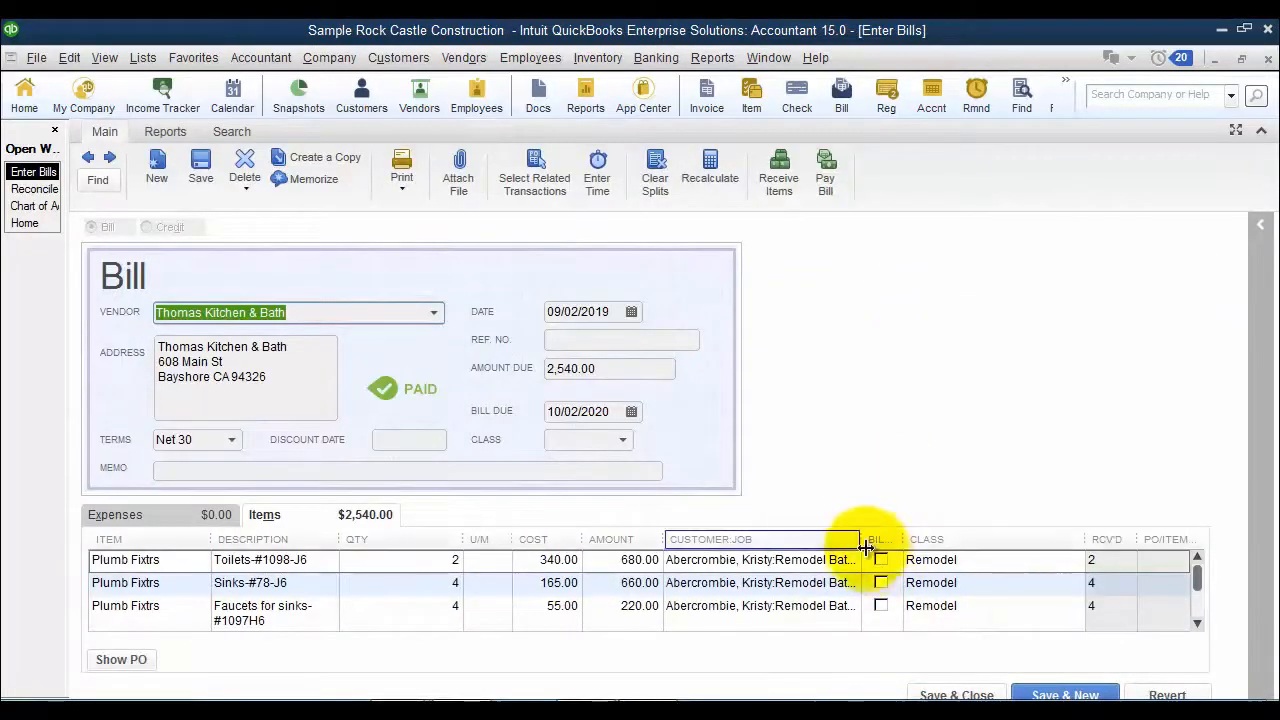
{"action": "left_click_drag", "start_coordinate": [860, 539], "coordinate": [962, 540]}
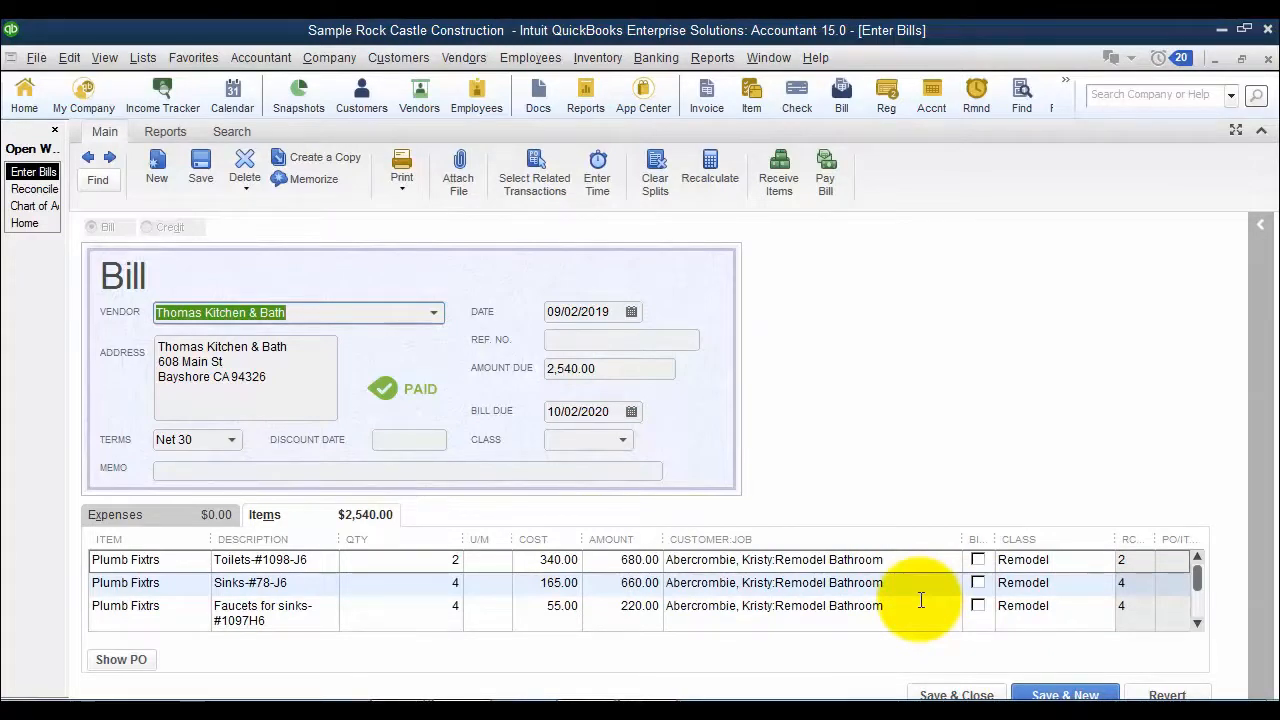
{"action": "key", "text": "Escape"}
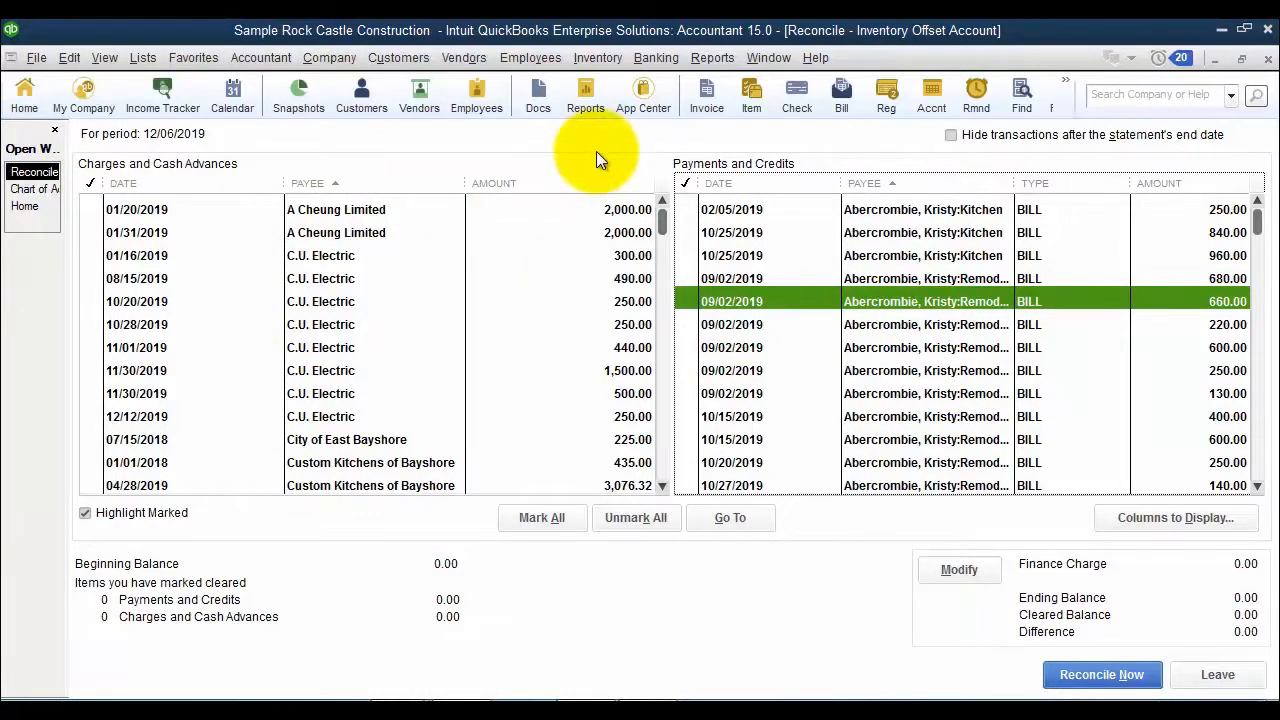
- Start a custom transaction detail report covering all dates and totaled by vendor
{"action": "left_click", "coordinate": [730, 57]}
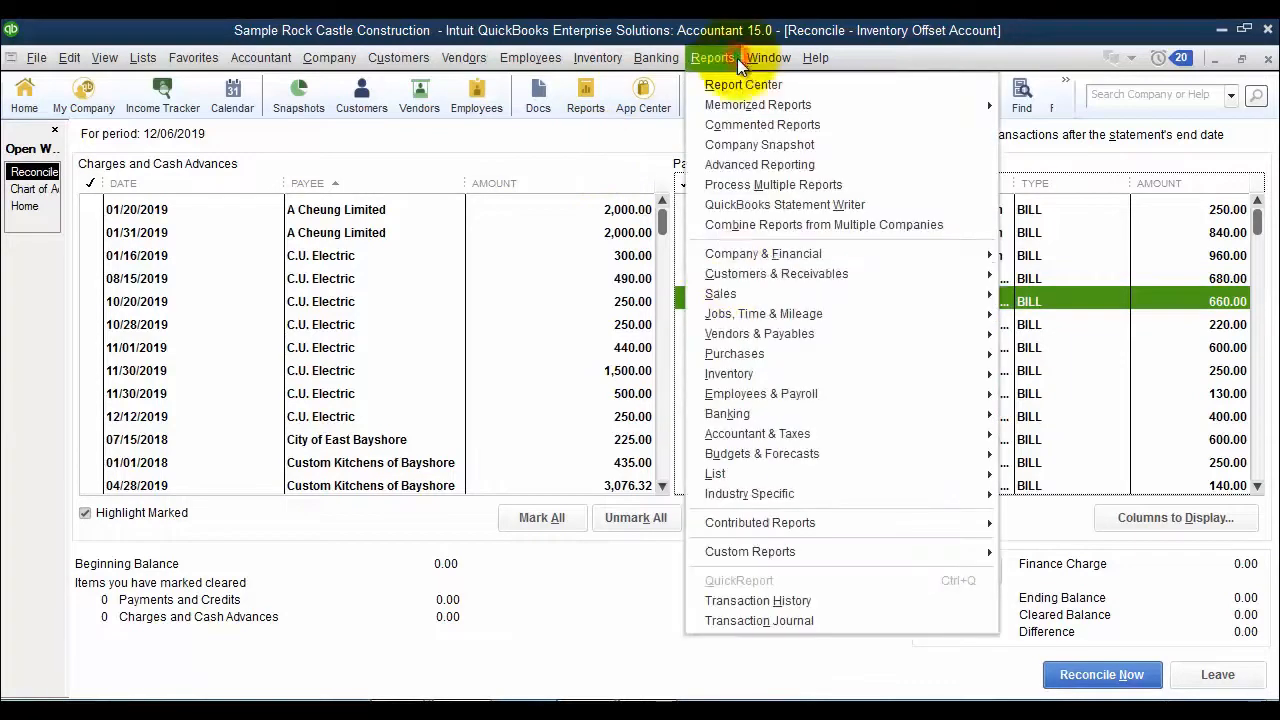
{"action": "mouse_move", "coordinate": [786, 555]}
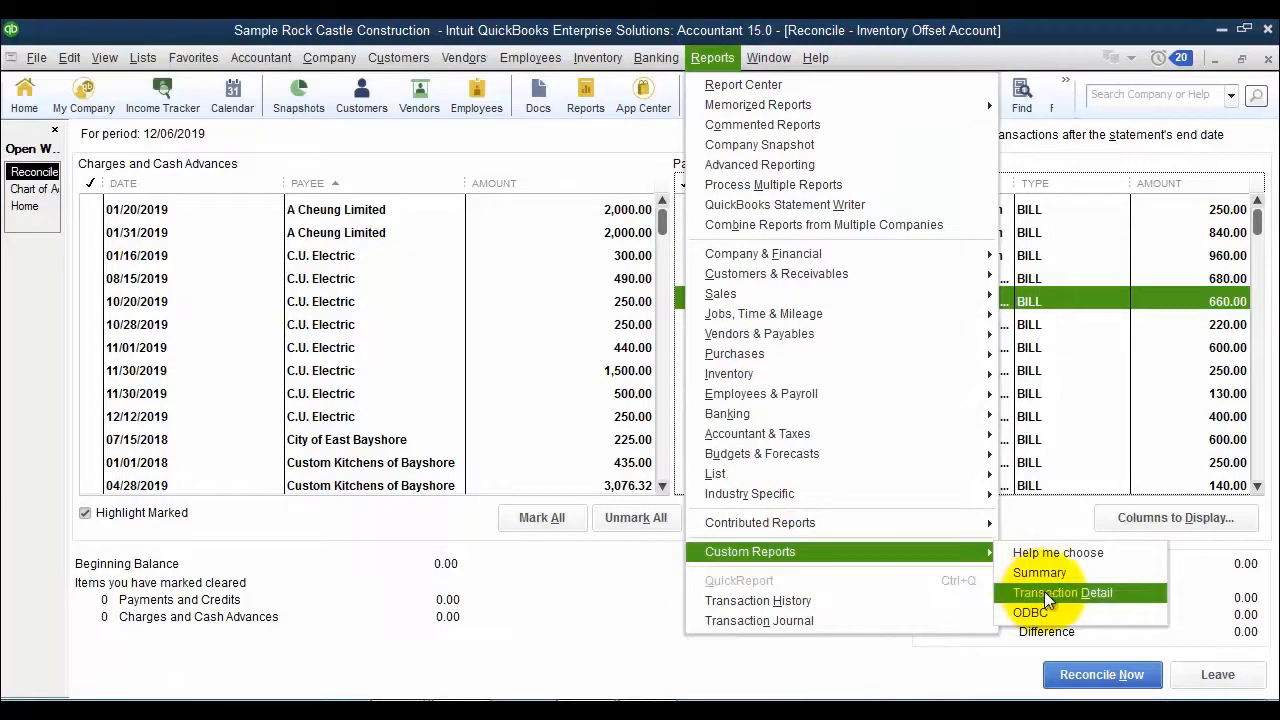
{"action": "left_click", "coordinate": [1102, 591]}
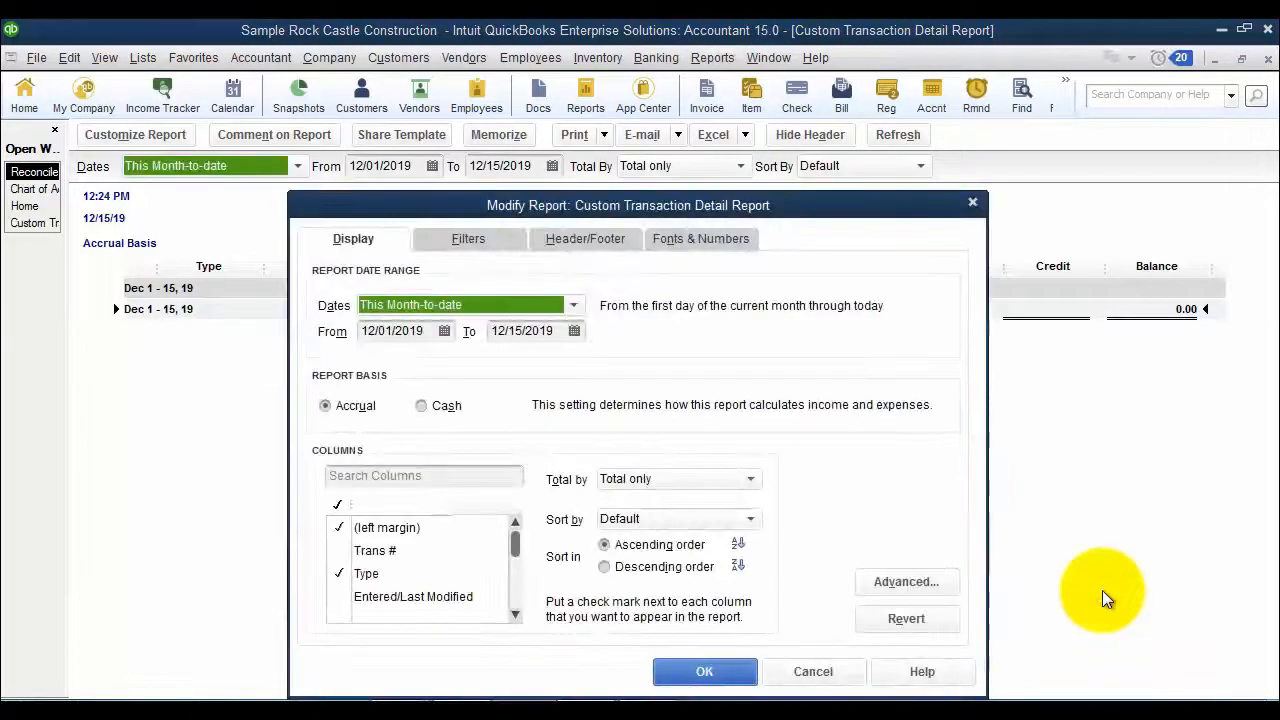
{"action": "type", "text": "a"}
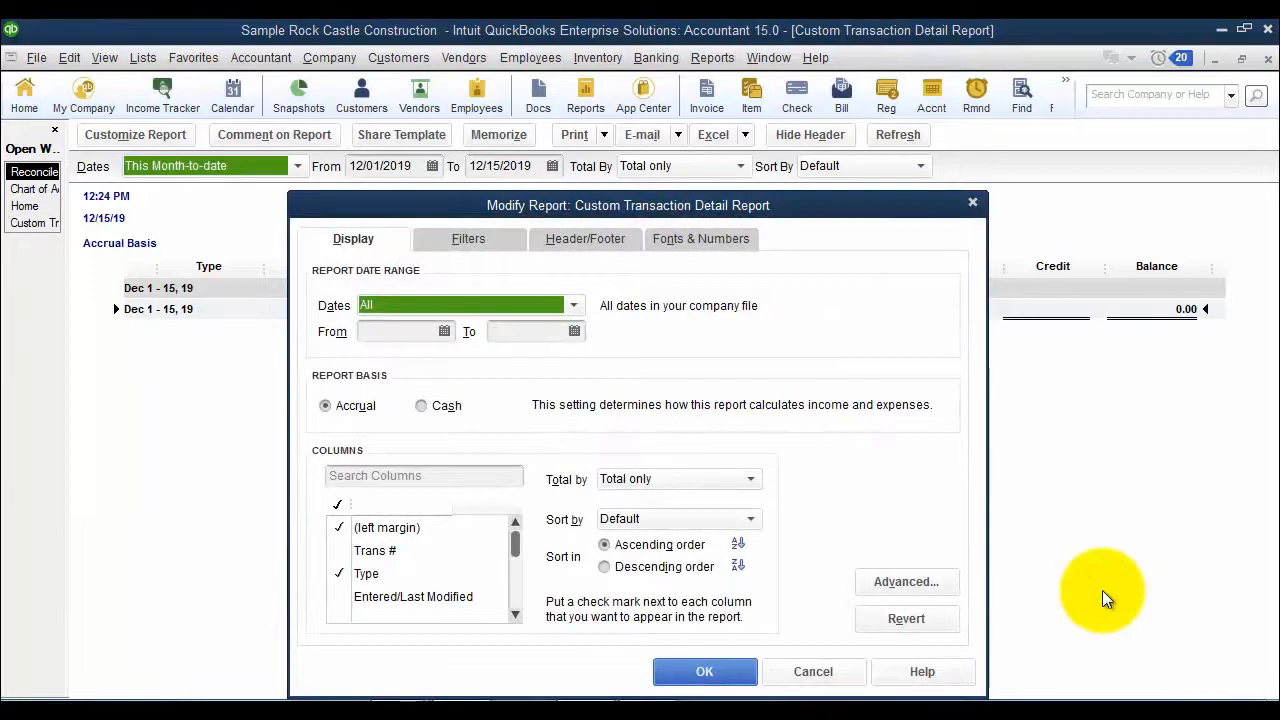
{"action": "left_click", "coordinate": [655, 481]}
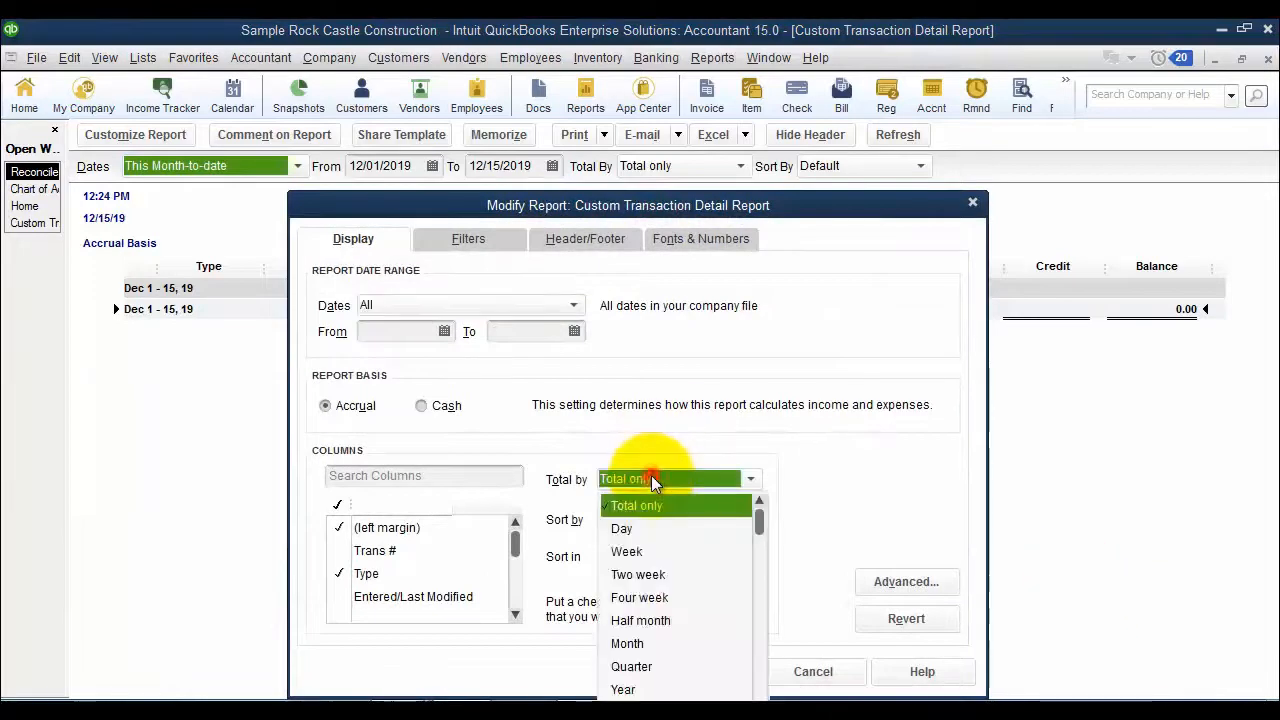
{"action": "scroll", "coordinate": [686, 643], "scroll_direction": "down", "scroll_amount": 2}
{"action": "scroll", "coordinate": [693, 645], "scroll_direction": "down", "scroll_amount": 1}
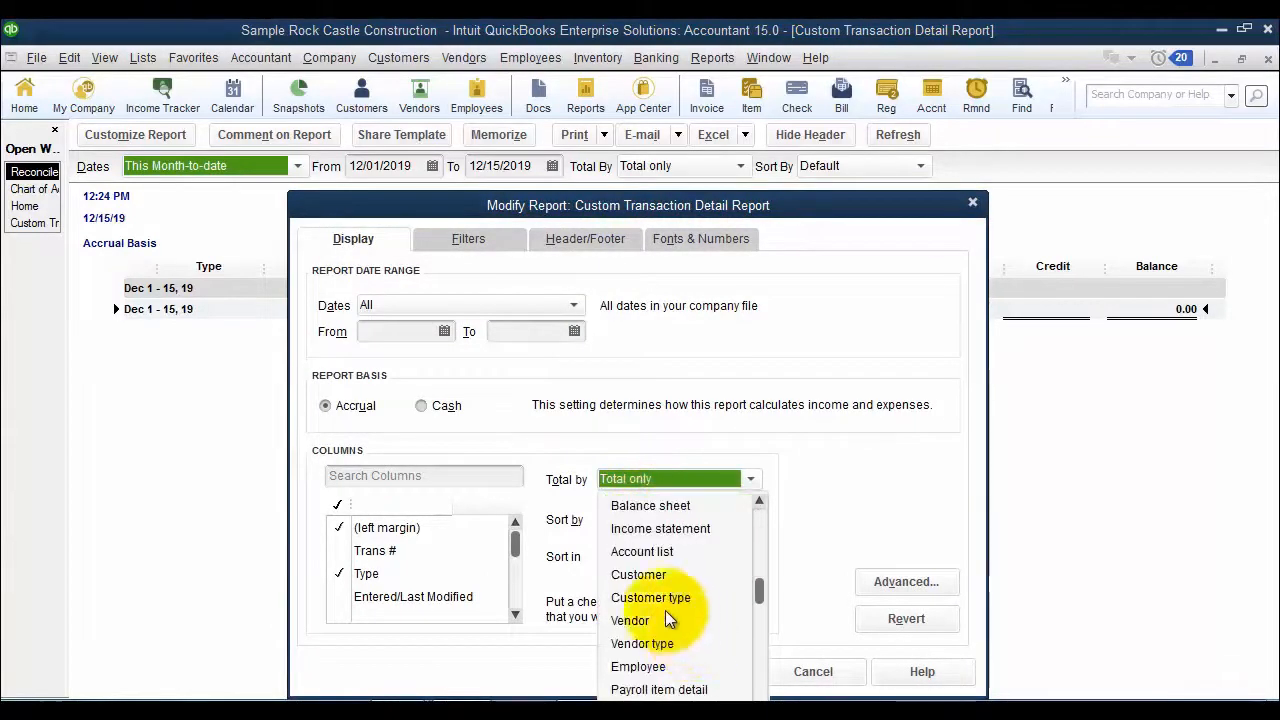
{"action": "left_click", "coordinate": [665, 600]}
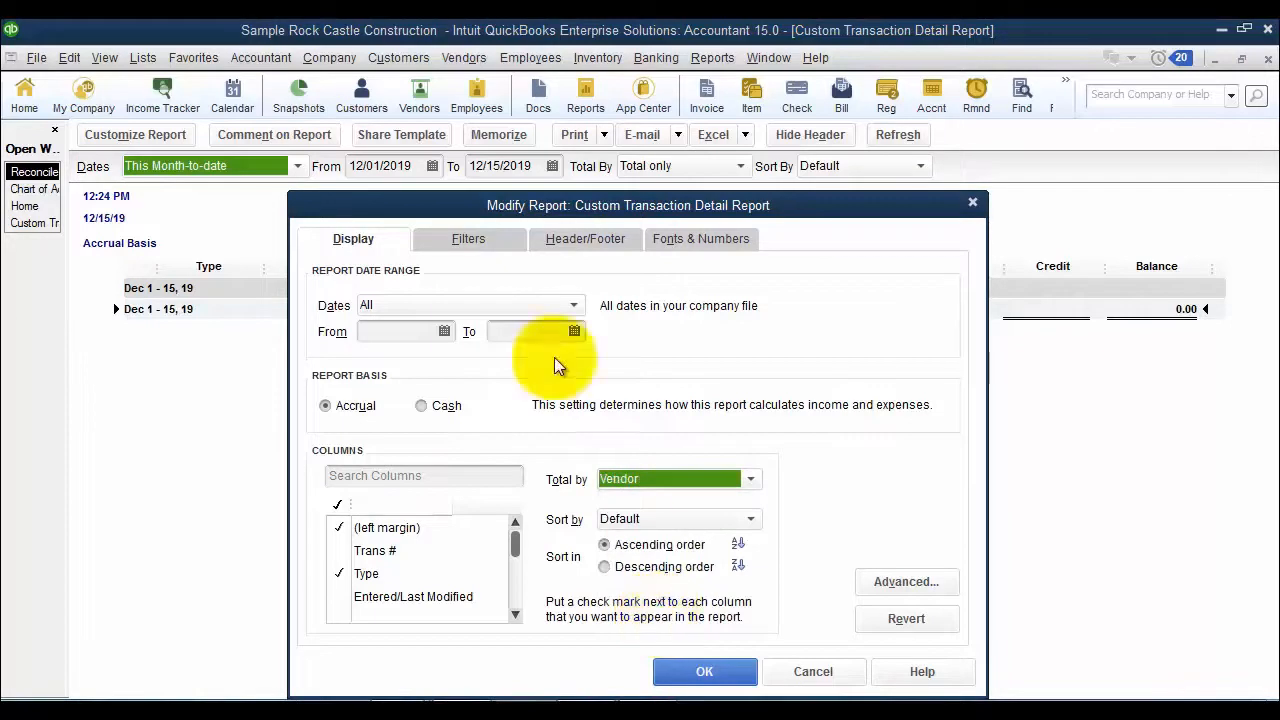
- Filter the report to account 88000 · Inventory Offset Account
{"action": "left_click", "coordinate": [462, 238]}
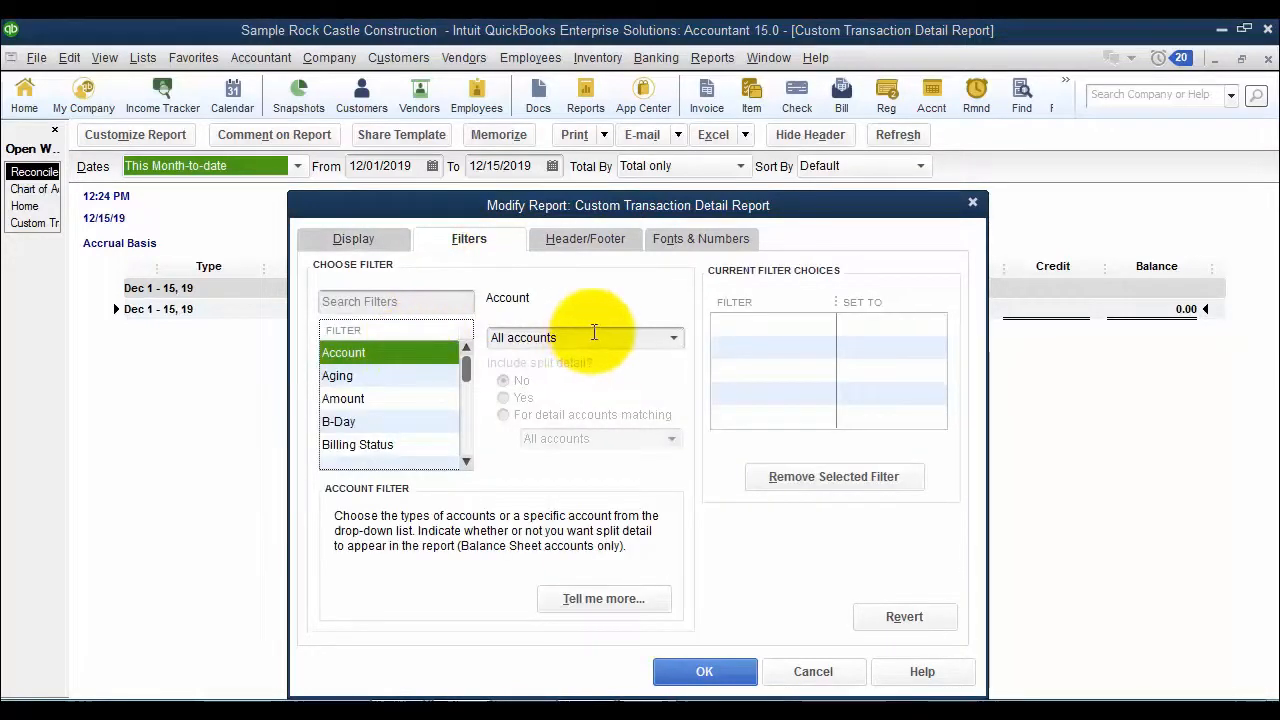
{"action": "left_click", "coordinate": [590, 337]}
{"action": "type", "text": "88000 · Inventory Offset"}
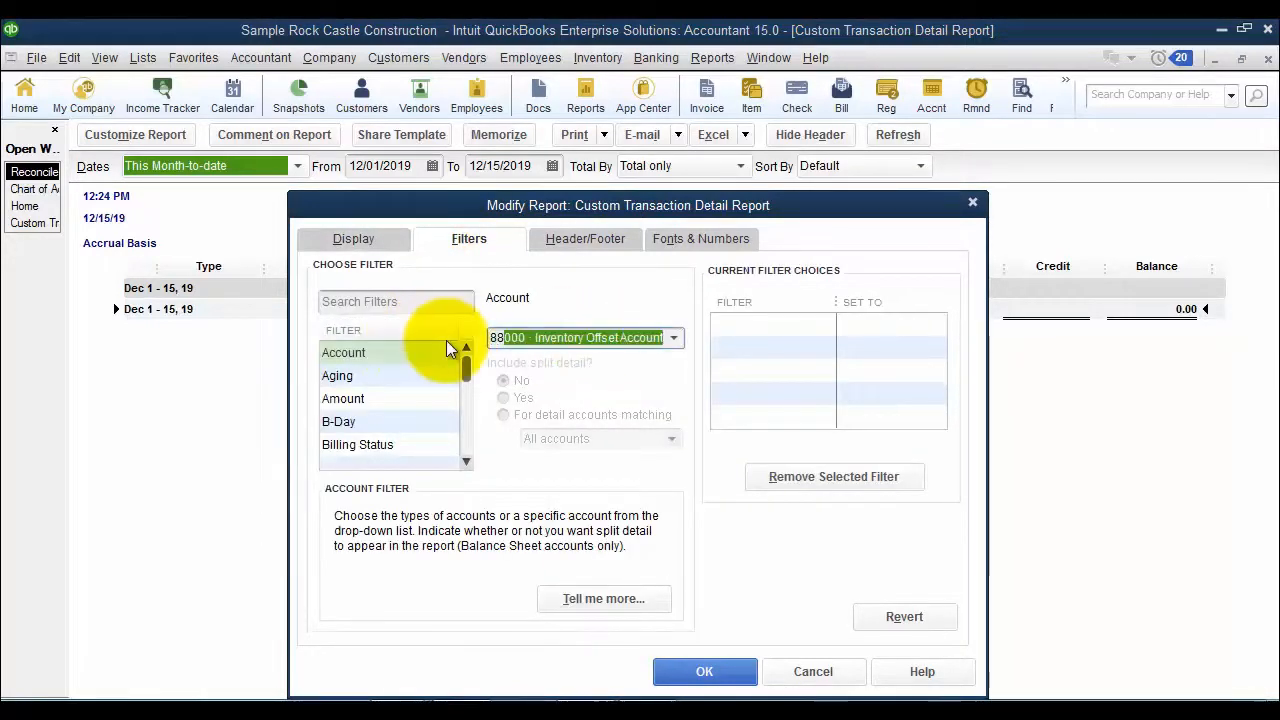
{"action": "key", "text": "Tab"}
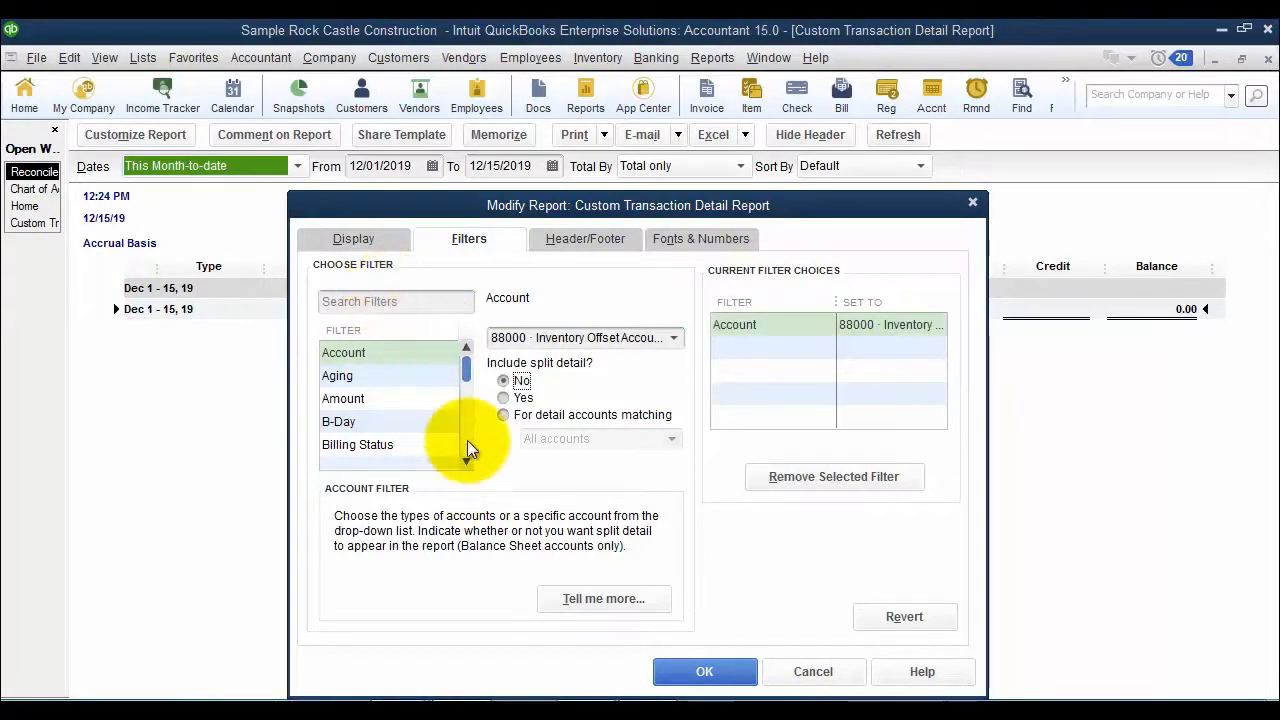
- Set the report's Cleared filter to Either and generate the report
{"action": "left_click", "coordinate": [372, 305]}
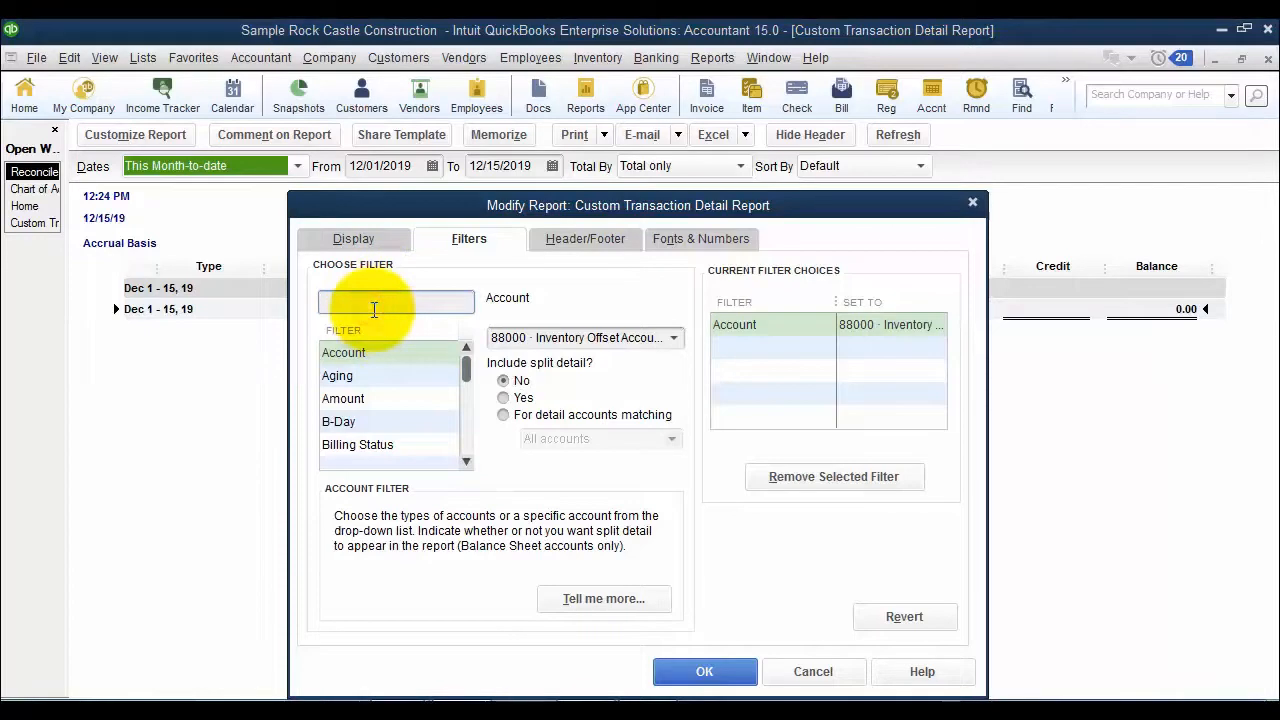
{"action": "type", "text": "Id"}
{"action": "key", "text": "BackSpace"}
{"action": "key", "text": "BackSpace"}
{"action": "type", "text": "cl"}
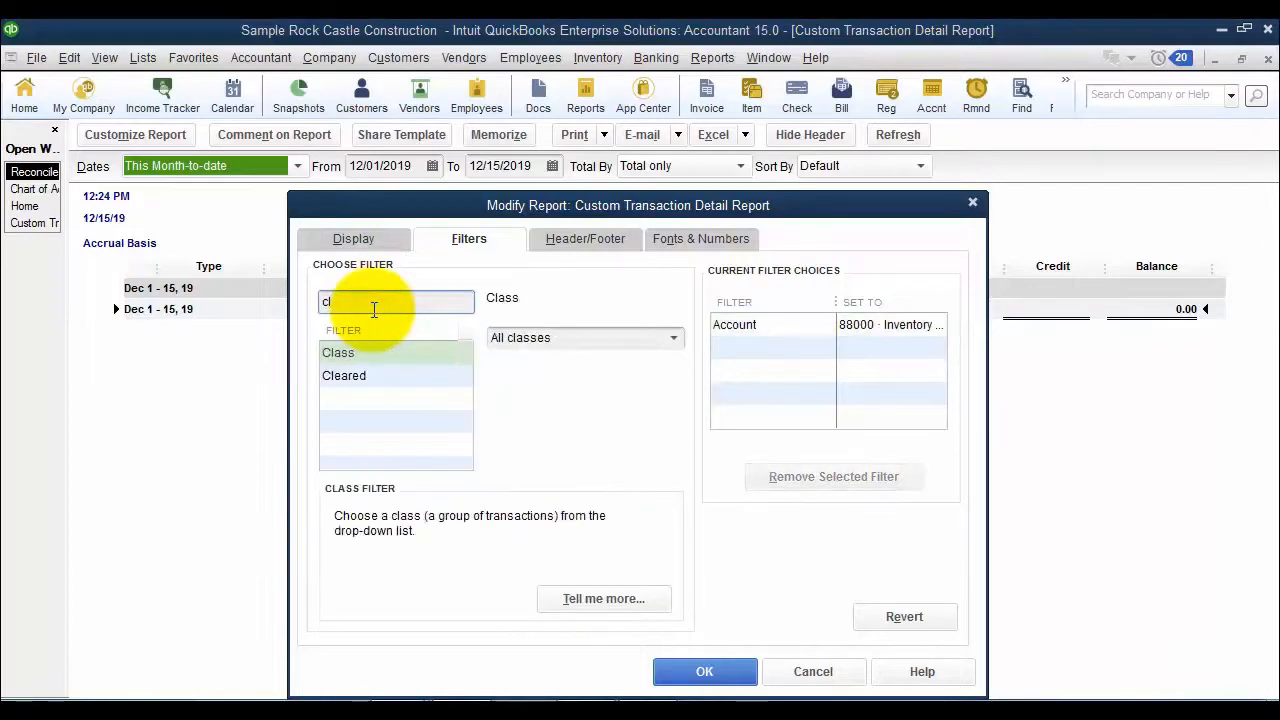
{"action": "left_click", "coordinate": [340, 375]}
{"action": "left_click", "coordinate": [496, 362]}
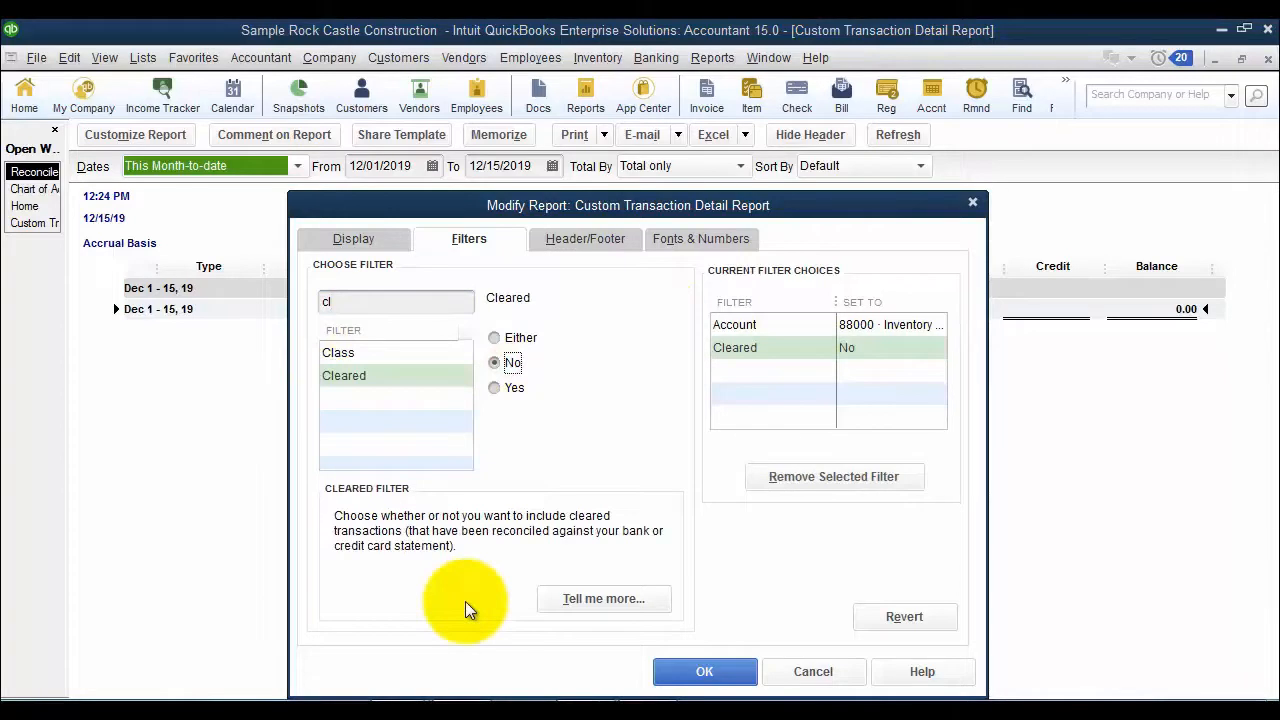
{"action": "left_click", "coordinate": [494, 337]}
{"action": "left_click", "coordinate": [705, 672]}
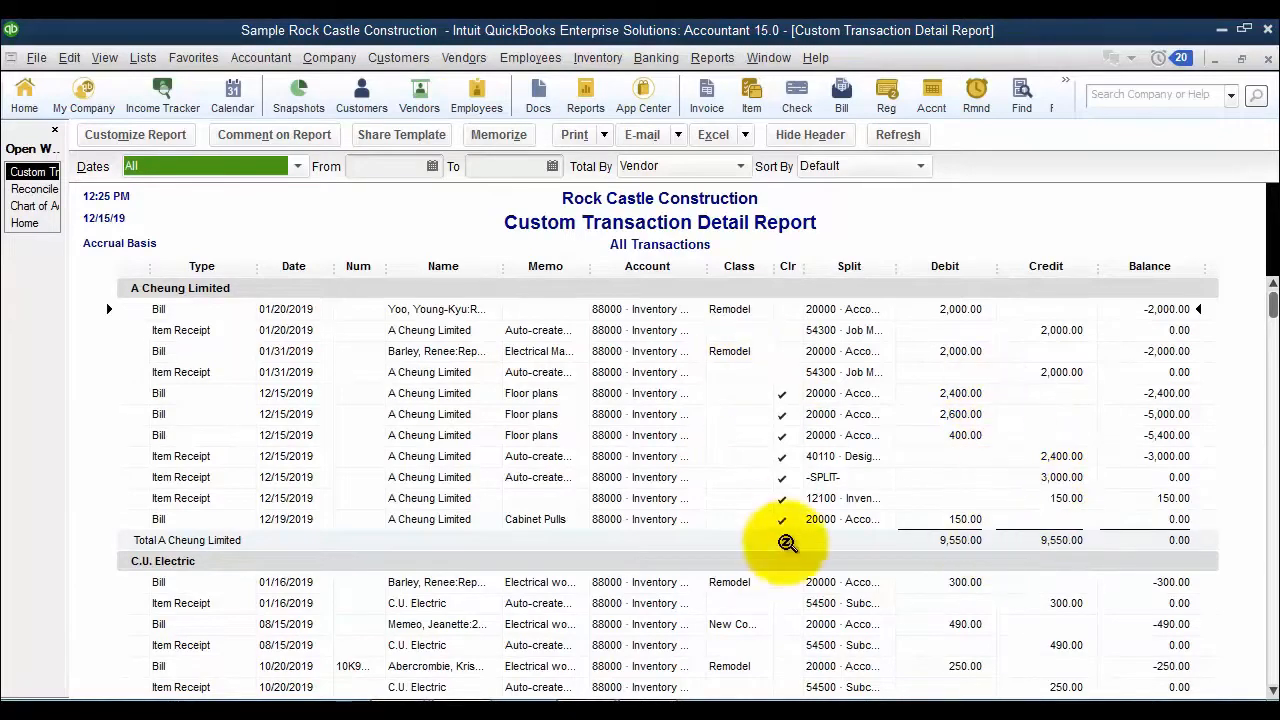
- Restrict the report to uncleared transactions by setting the Cleared filter to No, and widen the Name column
{"action": "left_click", "coordinate": [150, 150]}
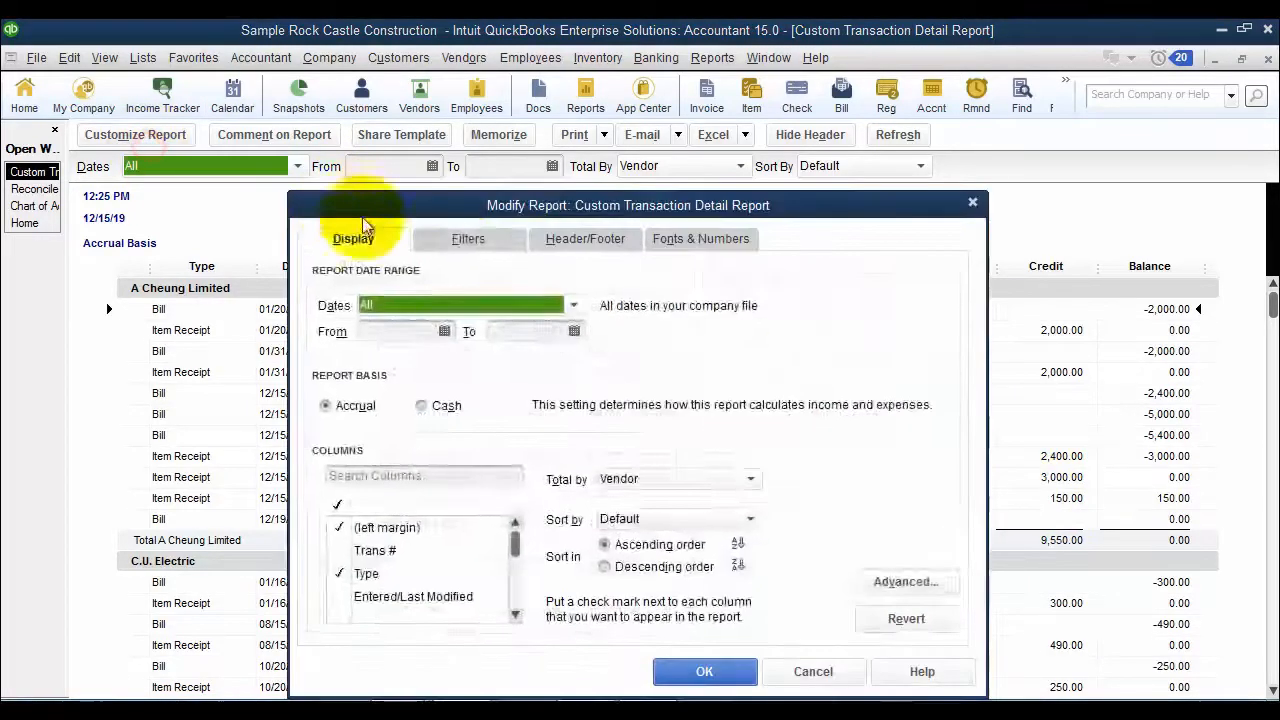
{"action": "left_click", "coordinate": [445, 238]}
{"action": "left_click", "coordinate": [395, 305]}
{"action": "type", "text": "clea"}
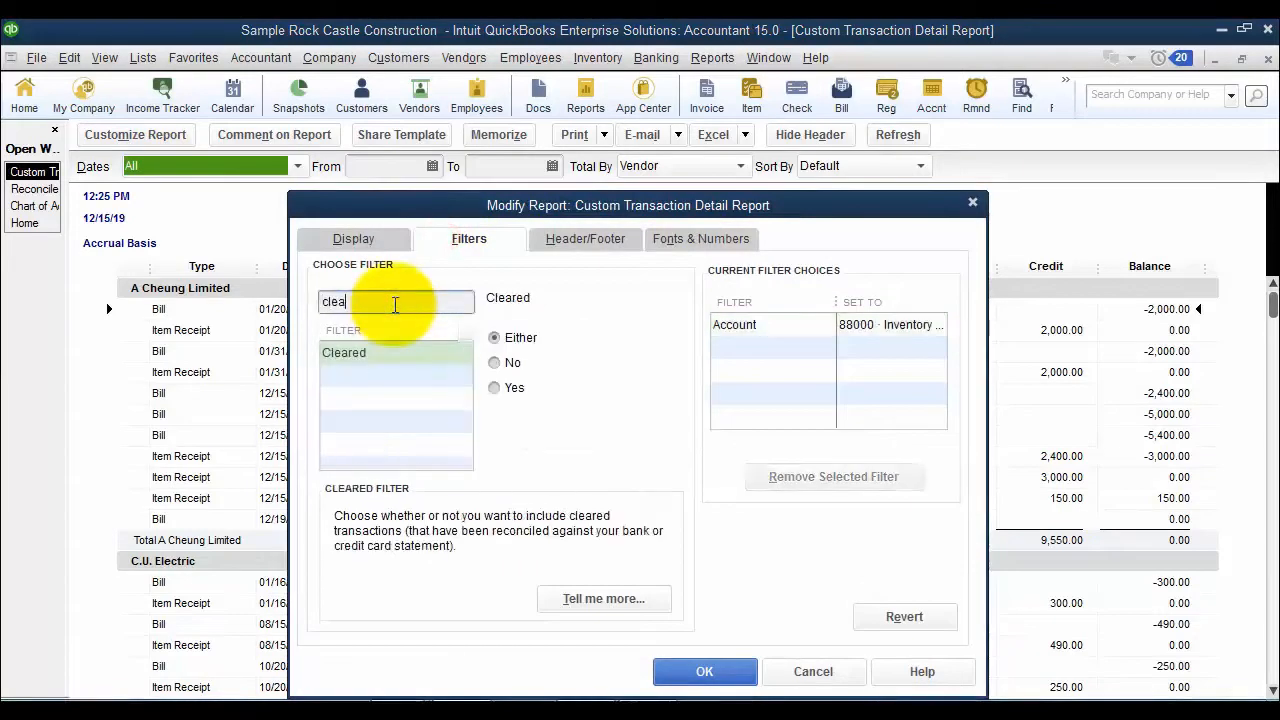
{"action": "left_click", "coordinate": [494, 362]}
{"action": "left_click", "coordinate": [704, 671]}
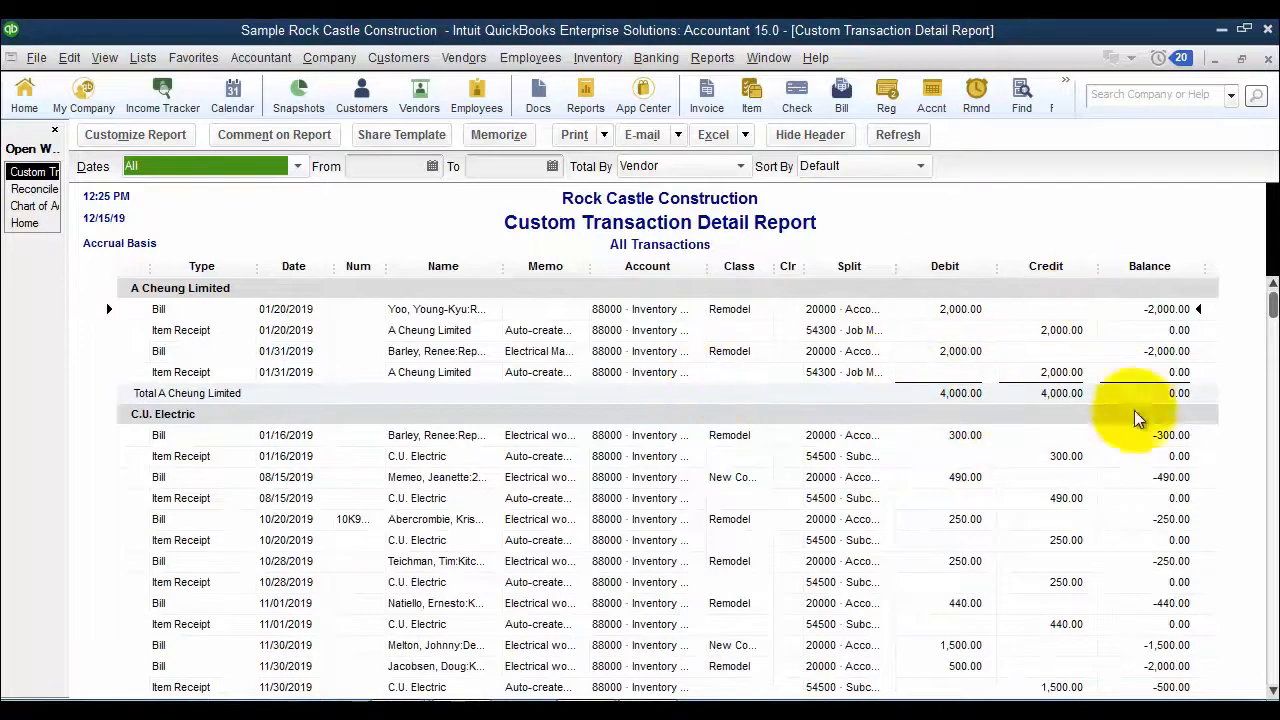
{"action": "left_click_drag", "start_coordinate": [504, 266], "coordinate": [588, 262]}
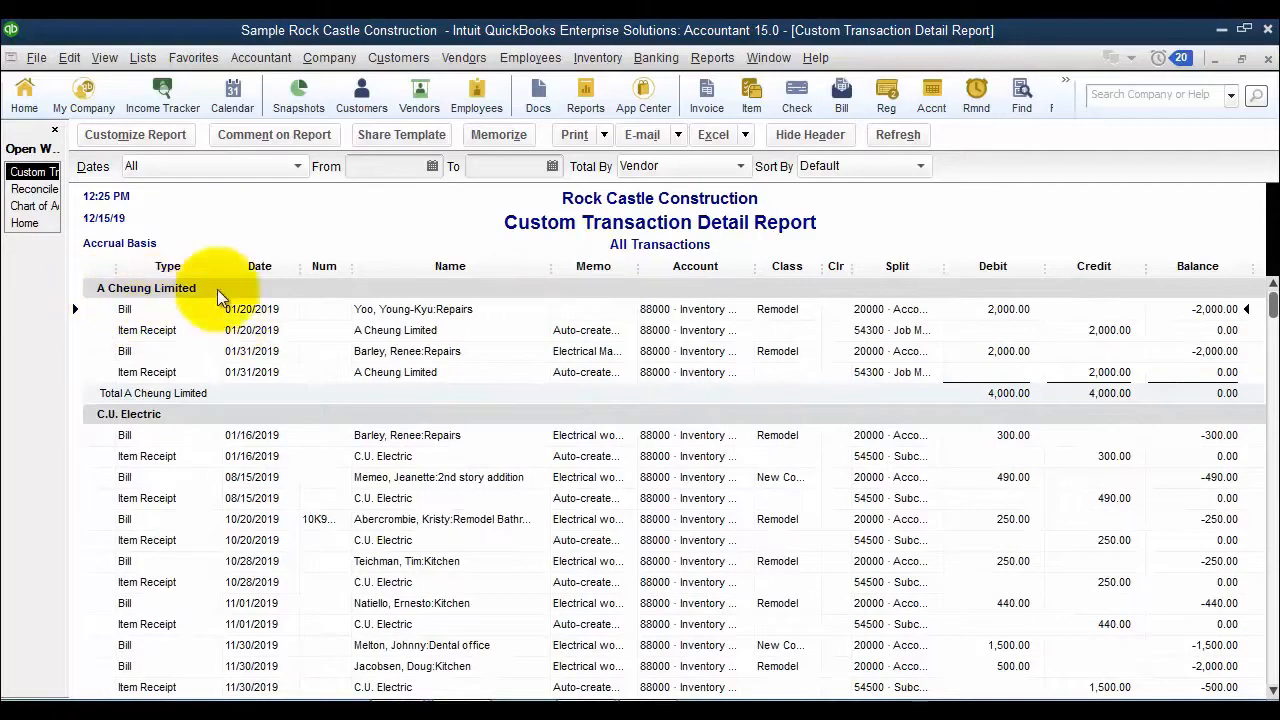
{"action": "left_click", "coordinate": [427, 309]}
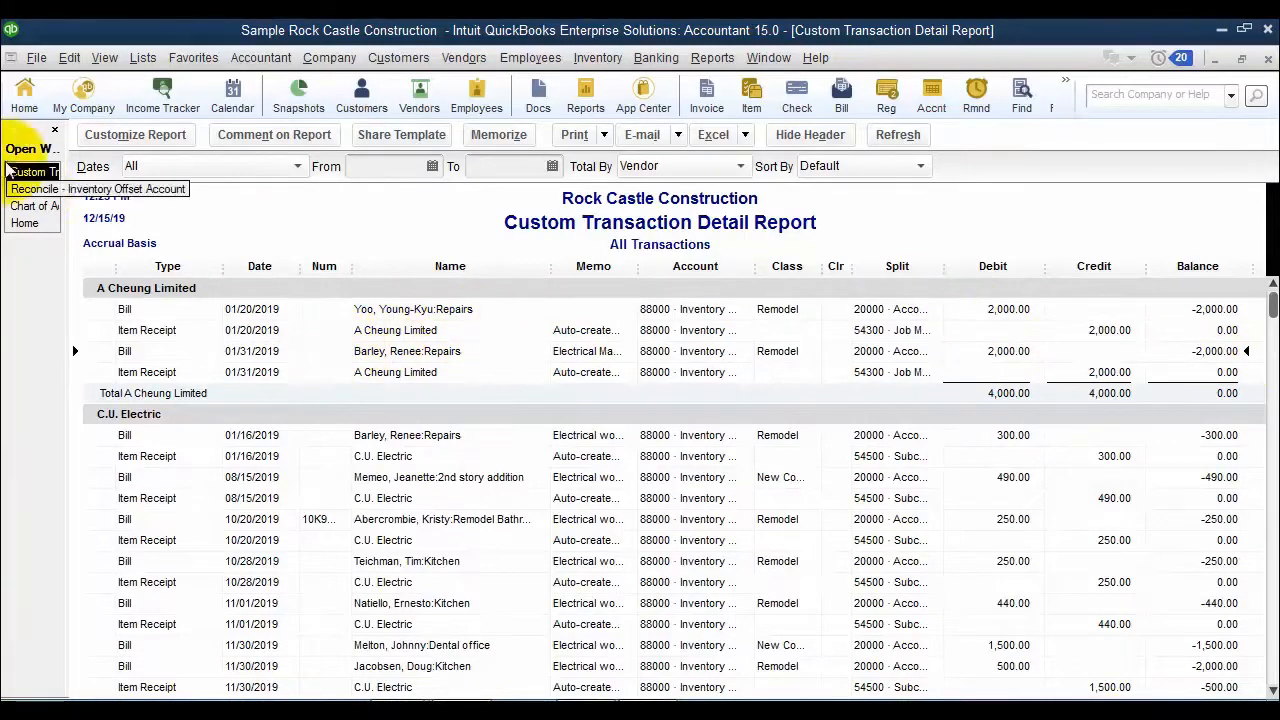
- Mark A Cheung Limited's 01/20/2019 charge of 2,000.00 and the matching 01/20/2019 repairs bill as cleared in the reconciliation, and return to the custom report
{"action": "left_click", "coordinate": [35, 190]}
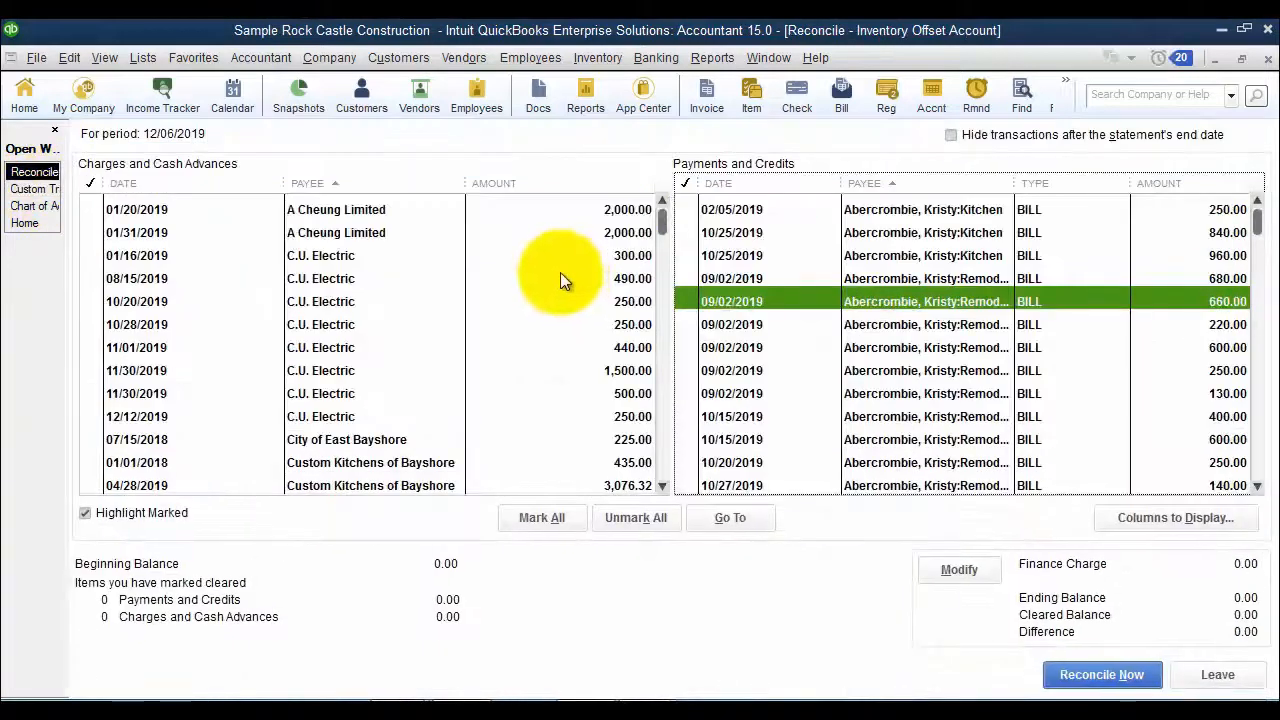
{"action": "left_click", "coordinate": [372, 210]}
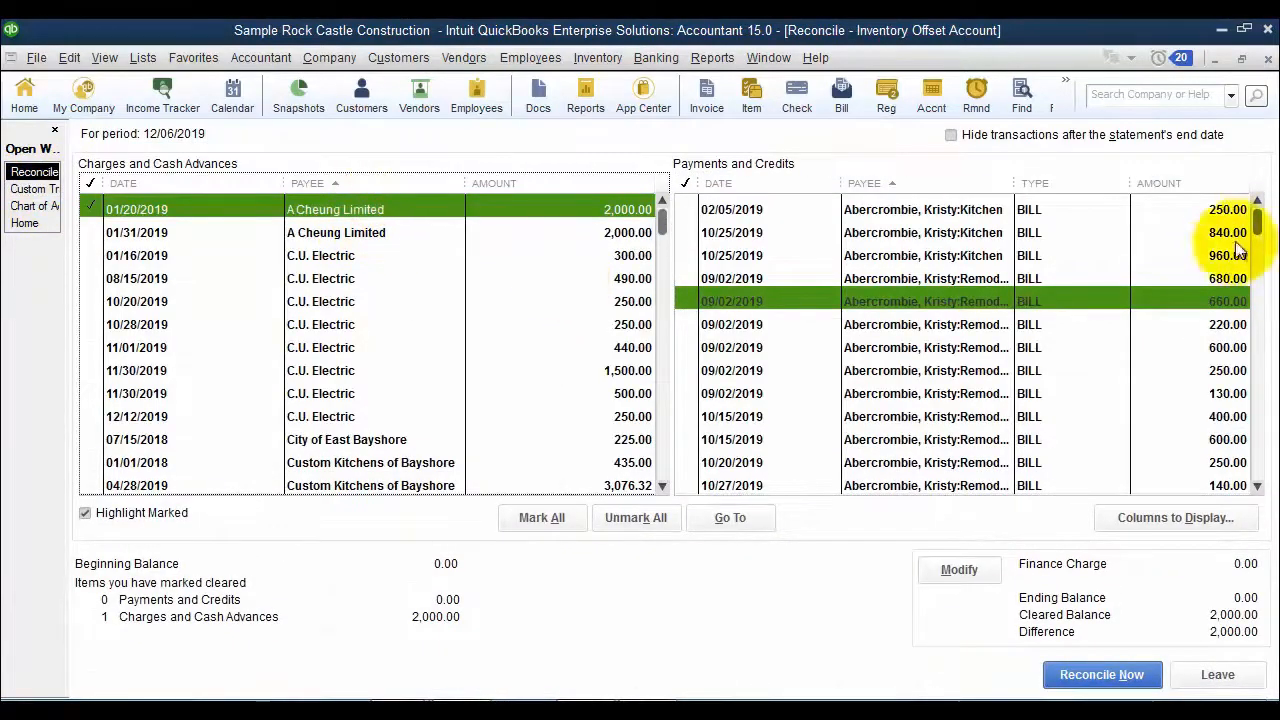
{"action": "left_click_drag", "start_coordinate": [1258, 228], "coordinate": [1270, 485]}
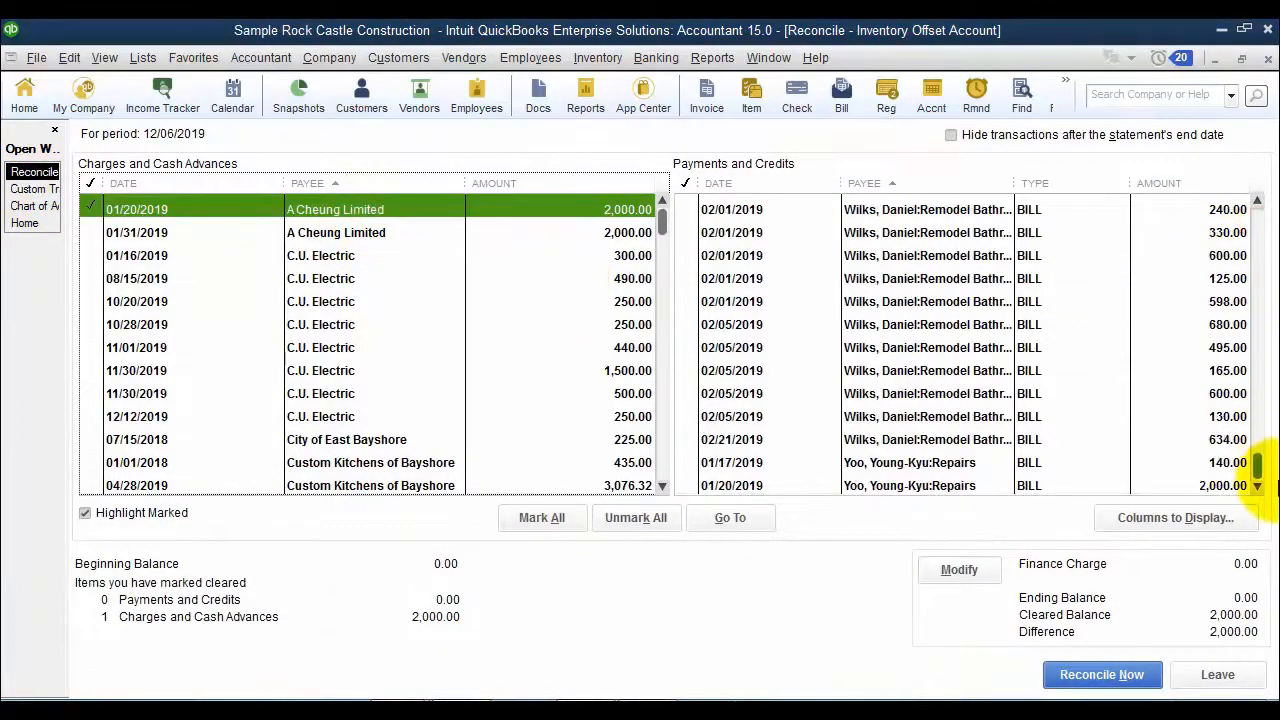
{"action": "left_click", "coordinate": [943, 484]}
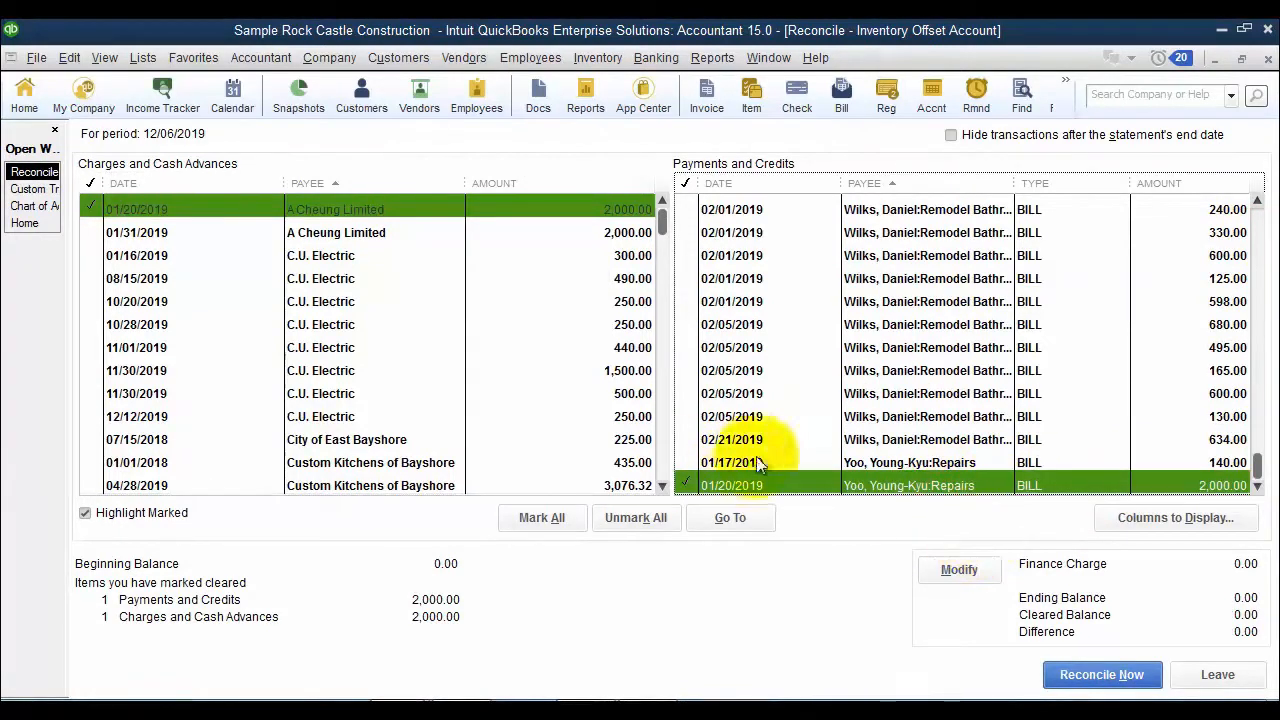
{"action": "left_click", "coordinate": [33, 189]}
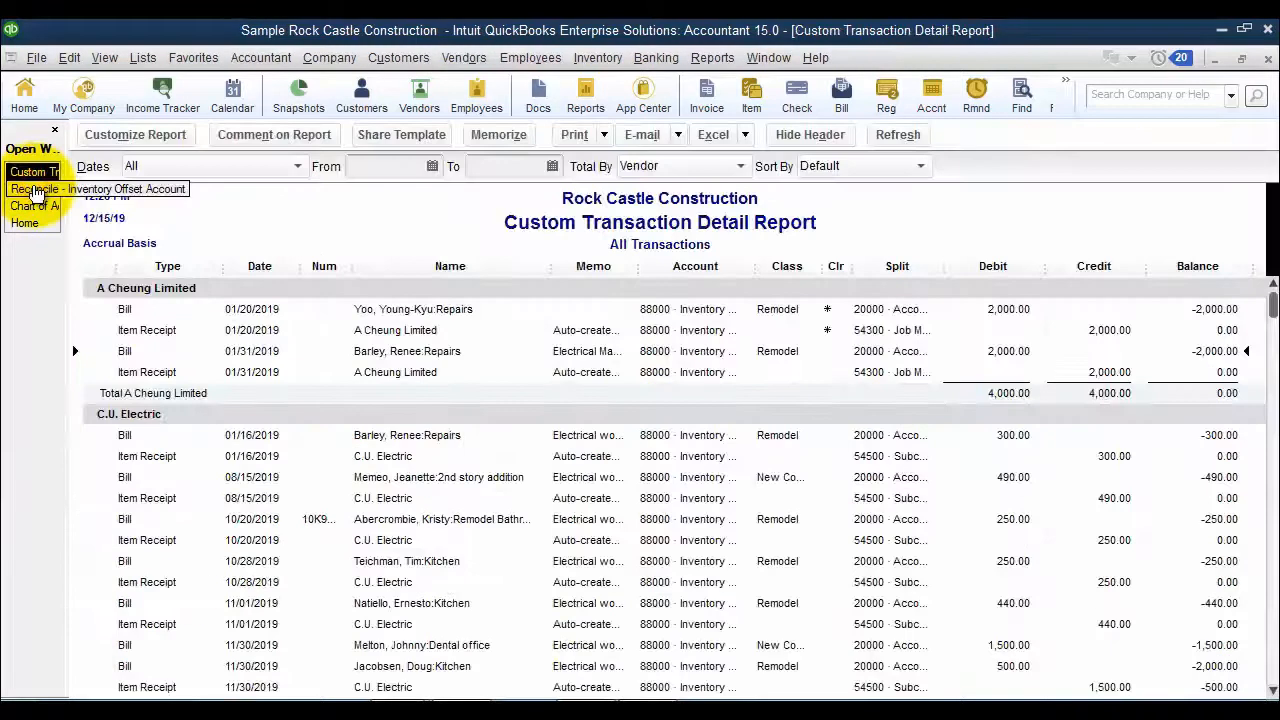